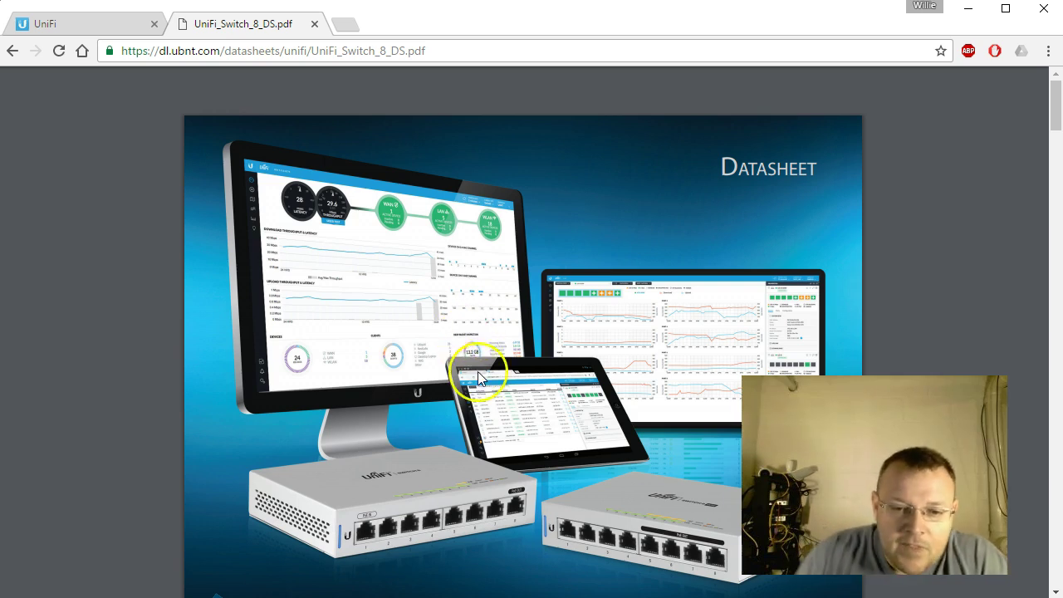
Scroll the datasheet past its Overview, UniFi Controller and Models sections
scroll(346, 268, down, 6)
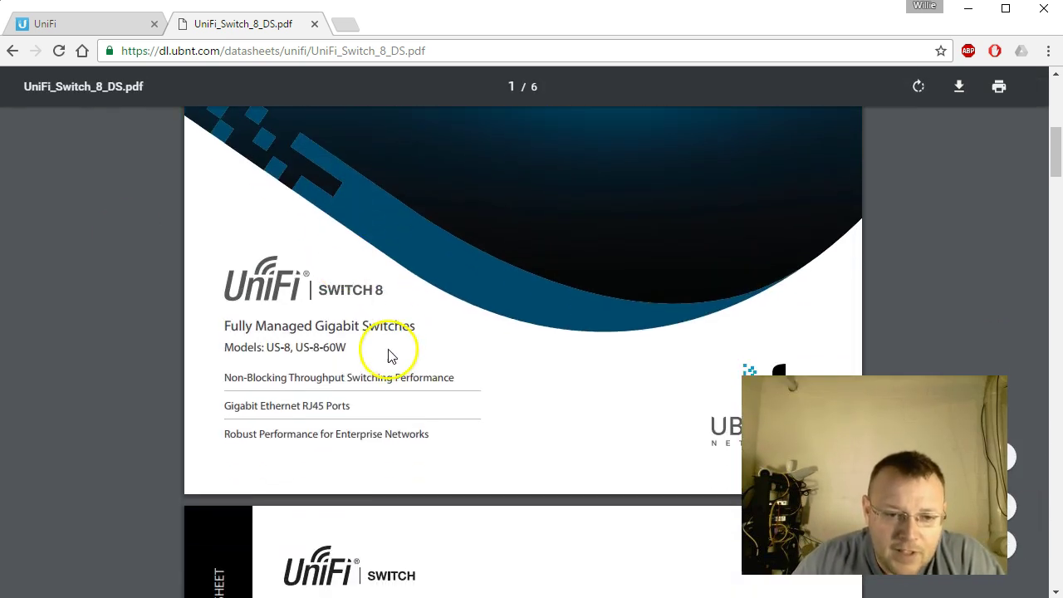
scroll(388, 356, down, 3)
scroll(388, 357, down, 3)
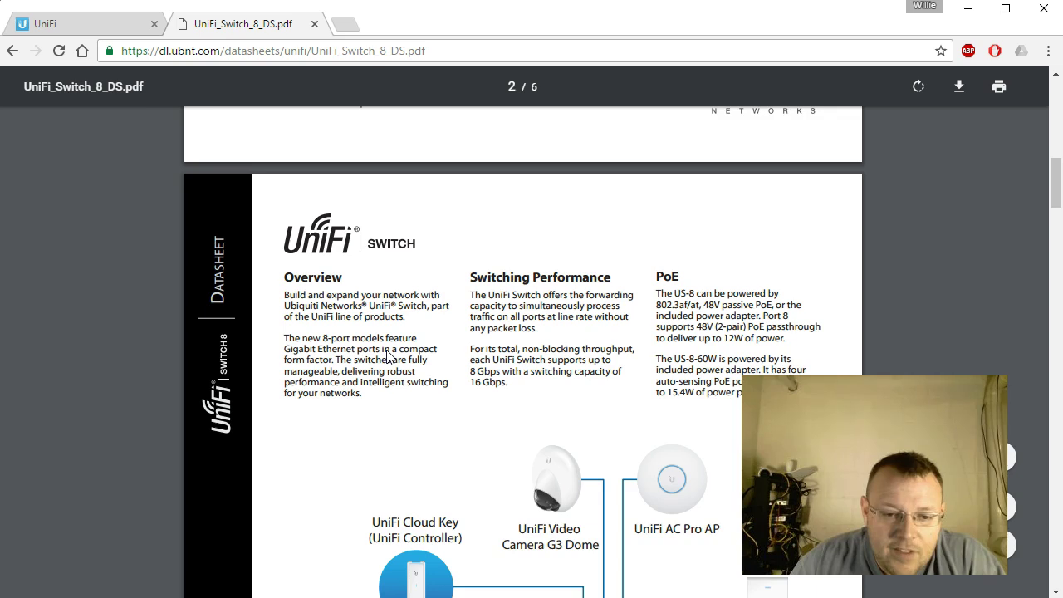
scroll(388, 357, down, 7)
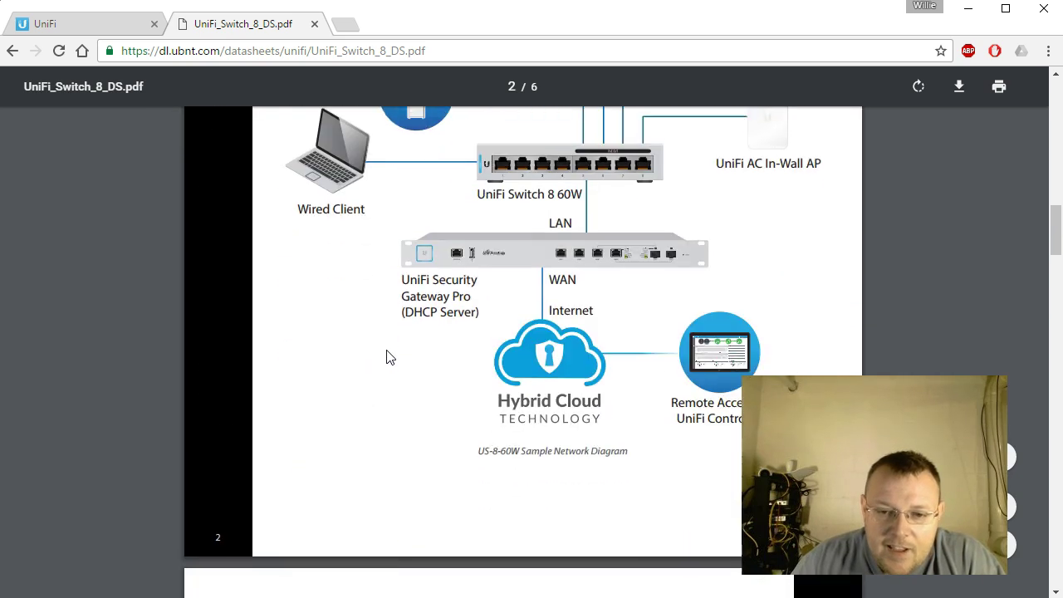
scroll(388, 357, down, 2)
scroll(386, 357, down, 5)
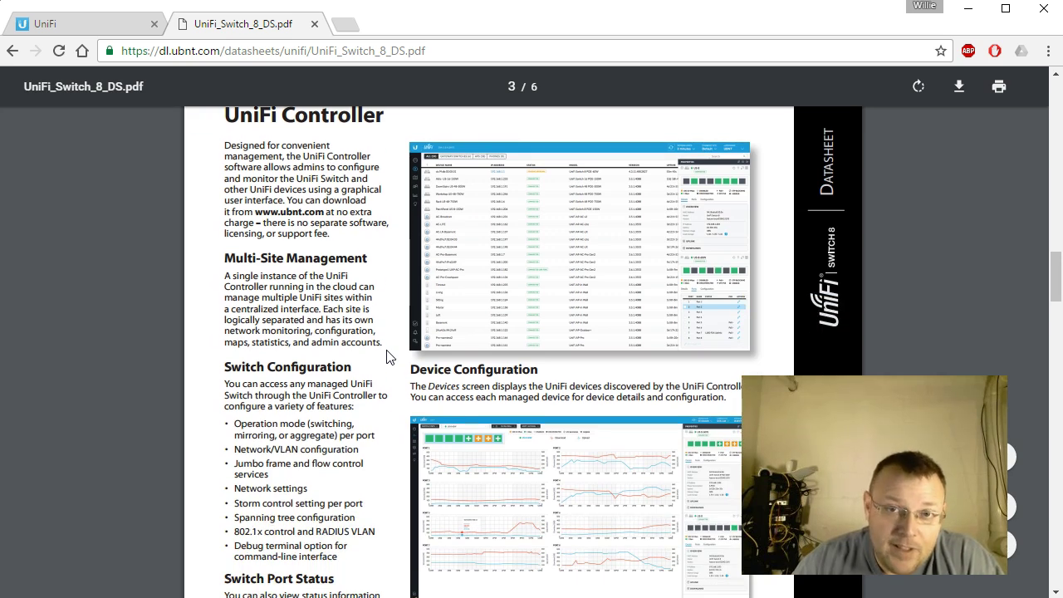
scroll(388, 357, down, 10)
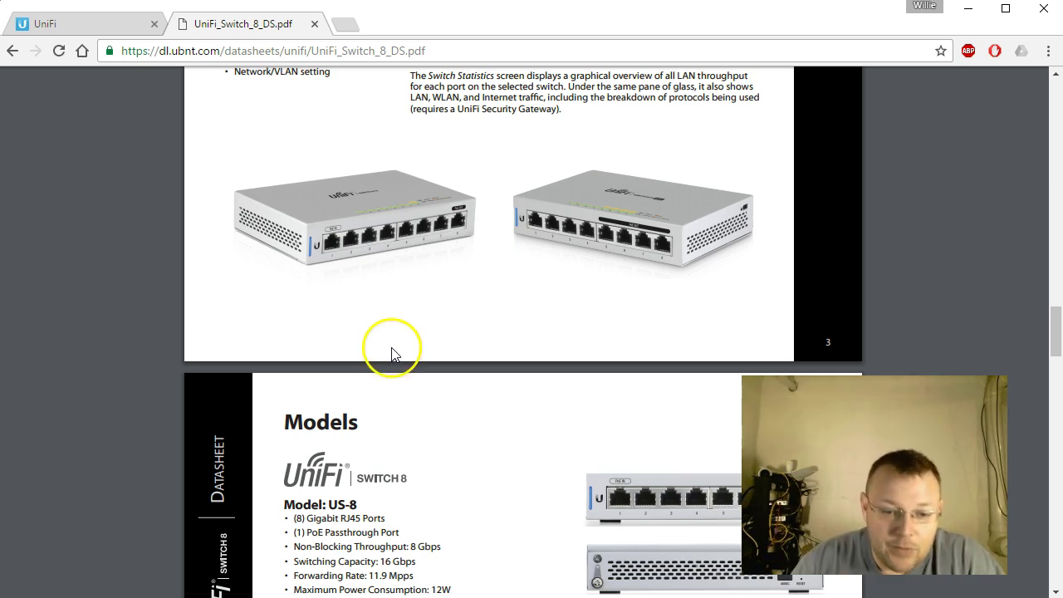
scroll(391, 356, down, 1)
scroll(432, 373, down, 3)
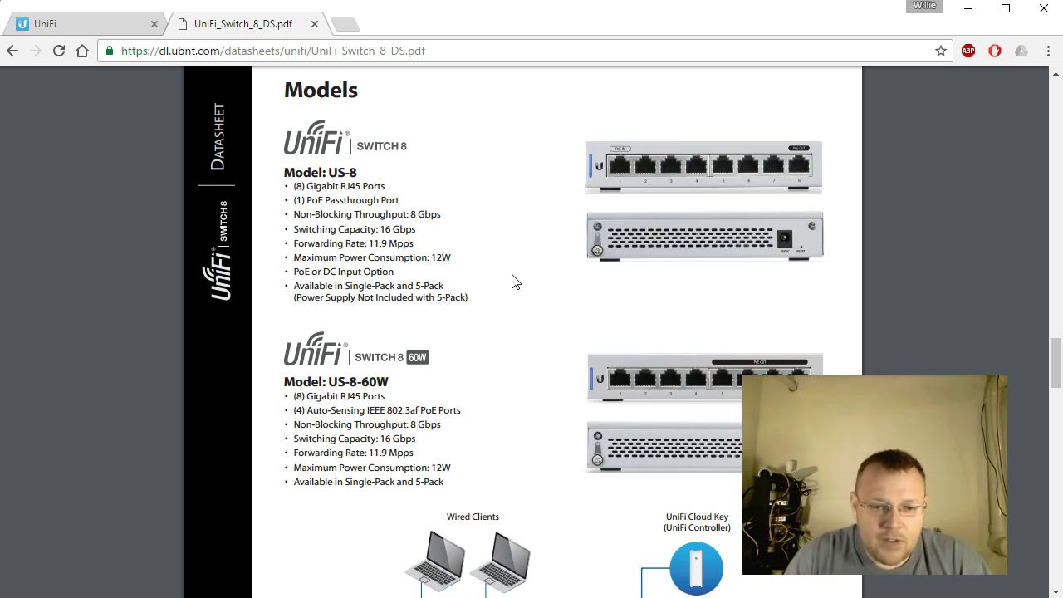
Settle on the Hardware Specifications table and briefly highlight the US-8-60W model name
scroll(475, 246, down, 3)
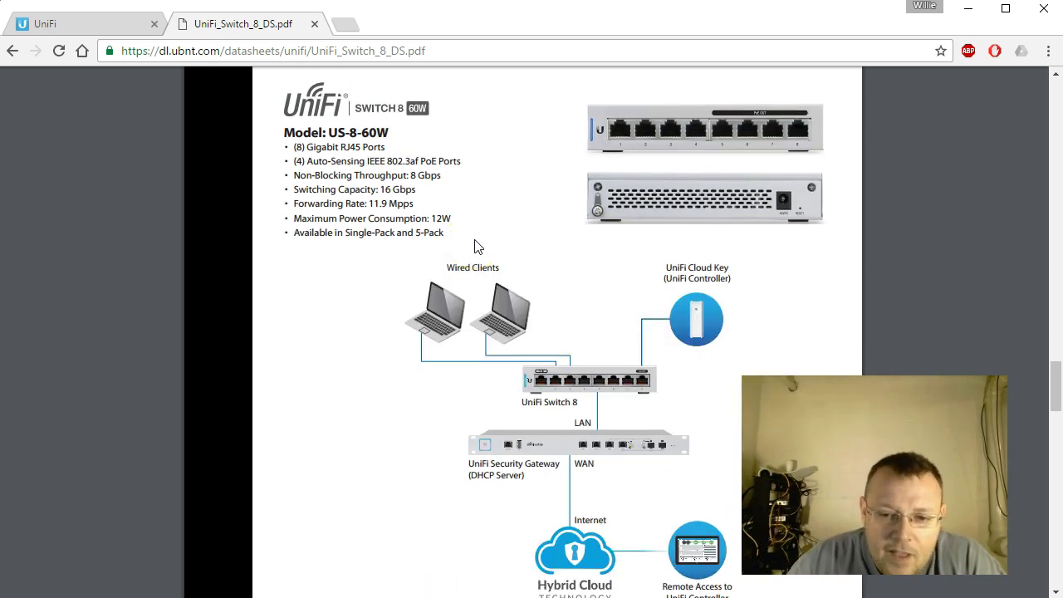
scroll(475, 246, up, 1)
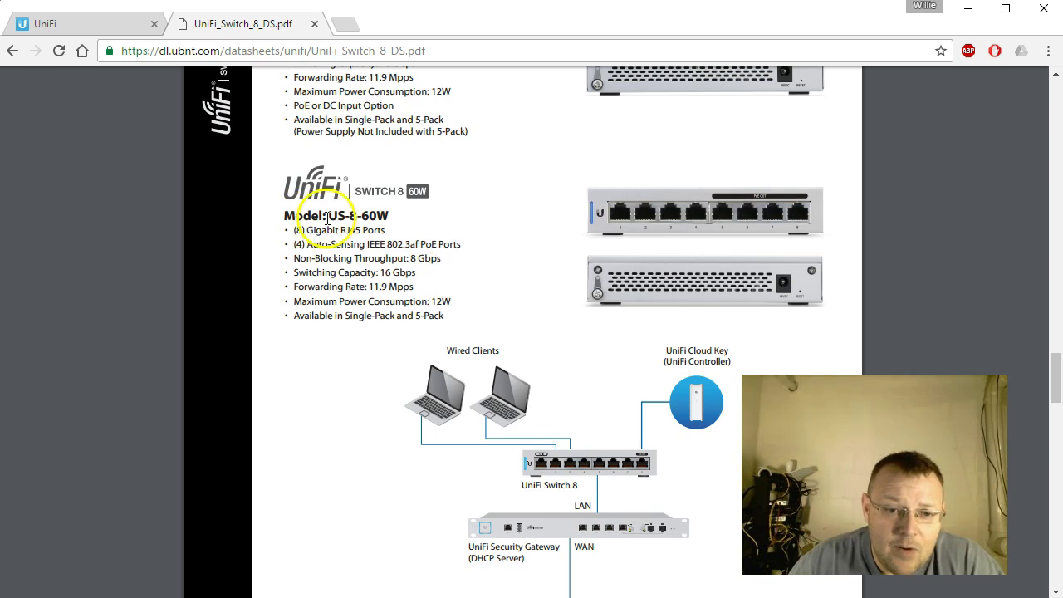
drag(327, 218, 404, 219)
click(404, 220)
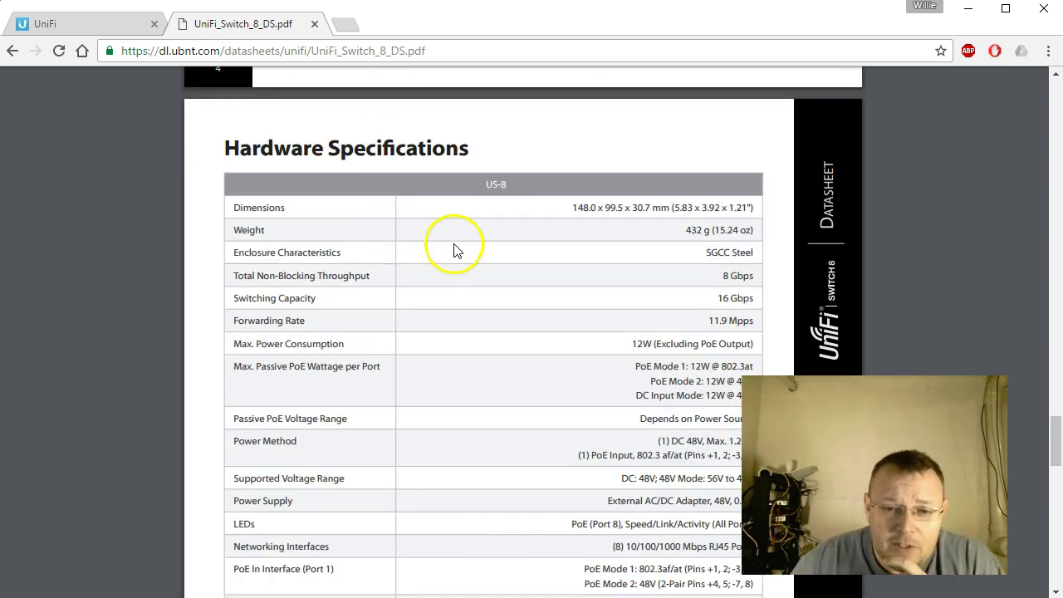
Scroll through the spec table, then back up to page 3, the UniFi Controller page
scroll(448, 232, down, 1)
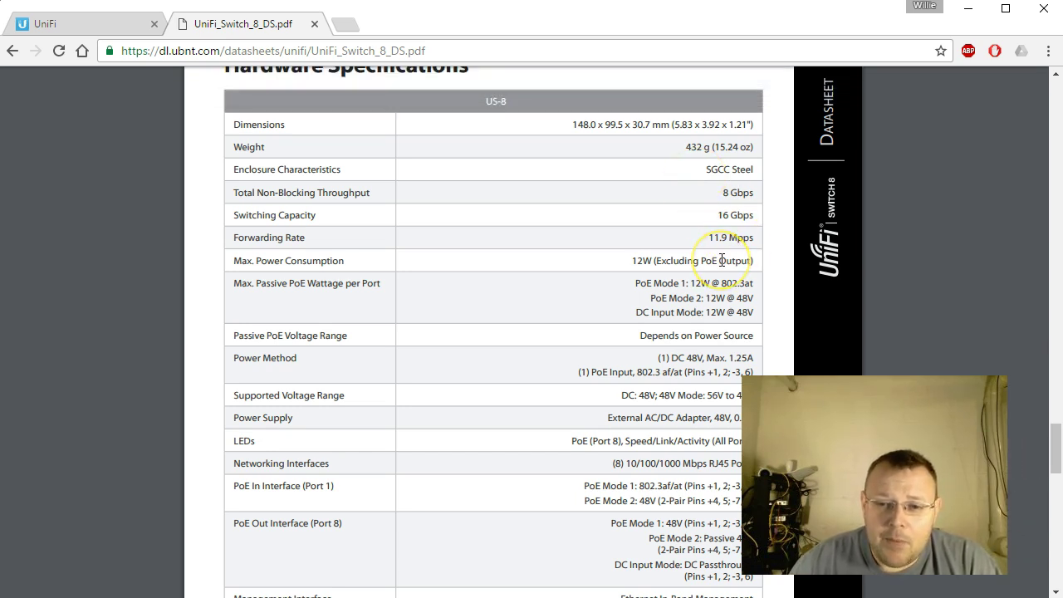
scroll(722, 260, down, 1)
scroll(722, 259, down, 1)
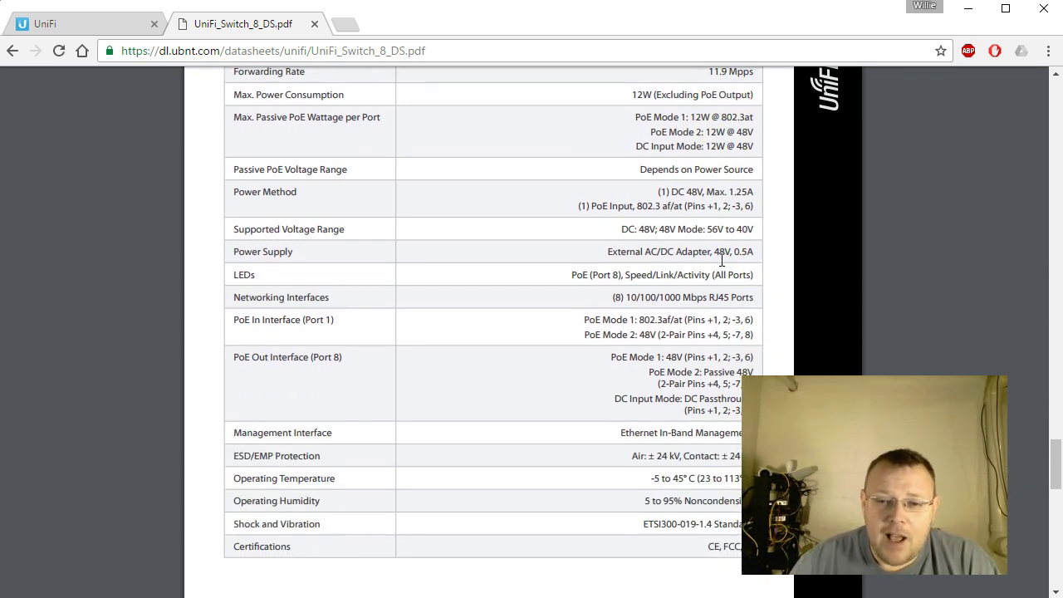
scroll(722, 260, up, 10)
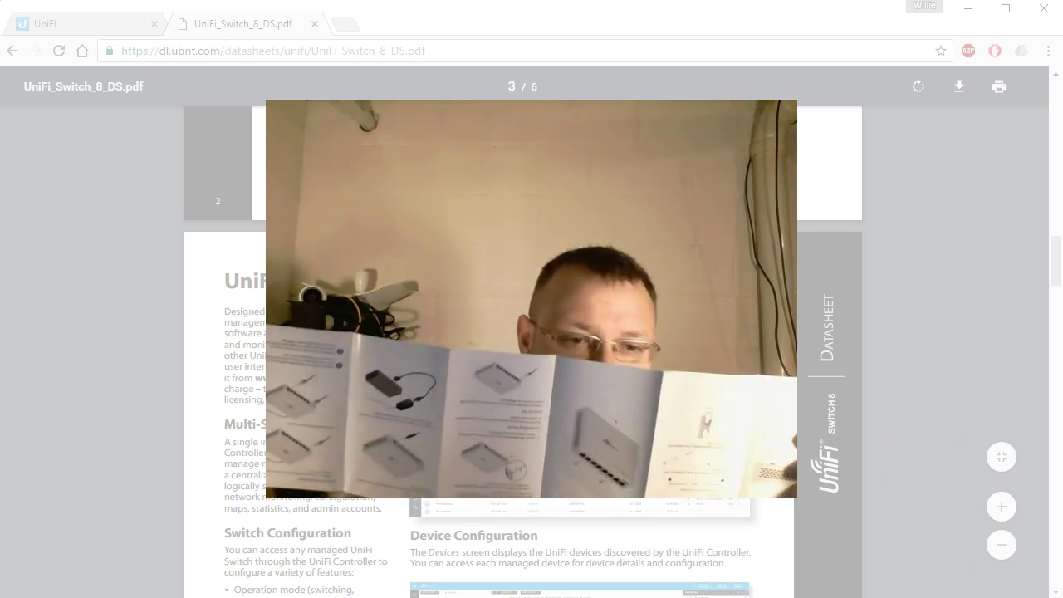
Jump the datasheet to its cover page and select the URL in the address bar
key(Home)
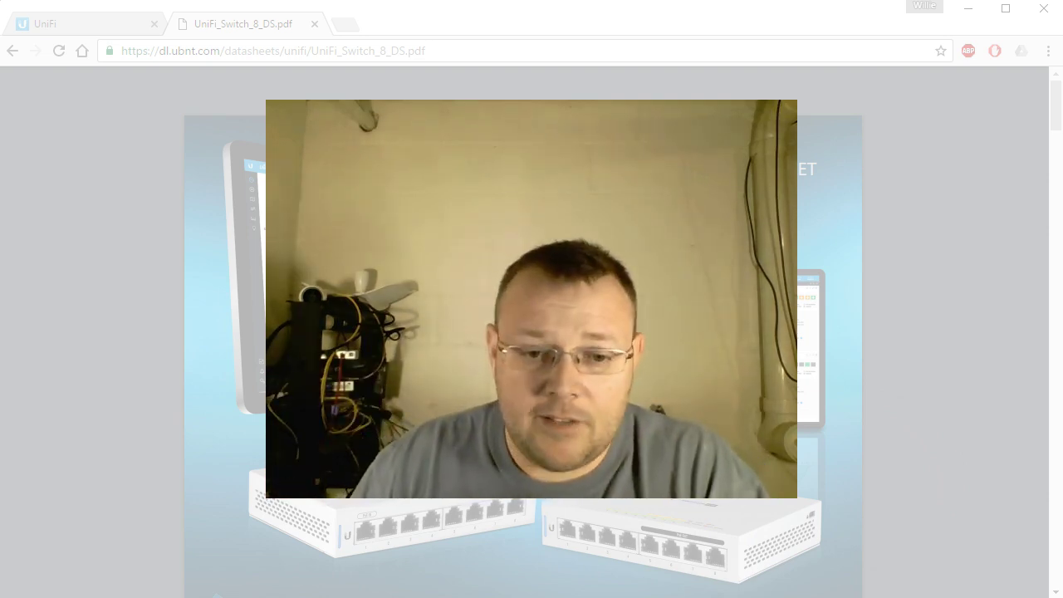
key(ctrl+l)
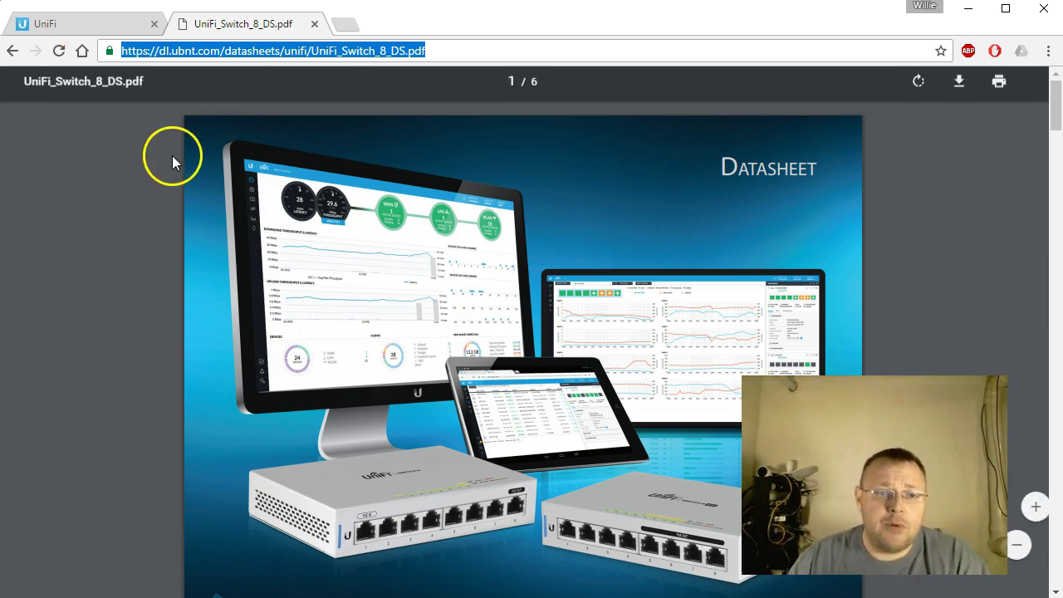
Launch UBNT Discovery from chrome://apps and scan UniFi family devices to find the switch at 192.168.1.7
drag(451, 48, 109, 33)
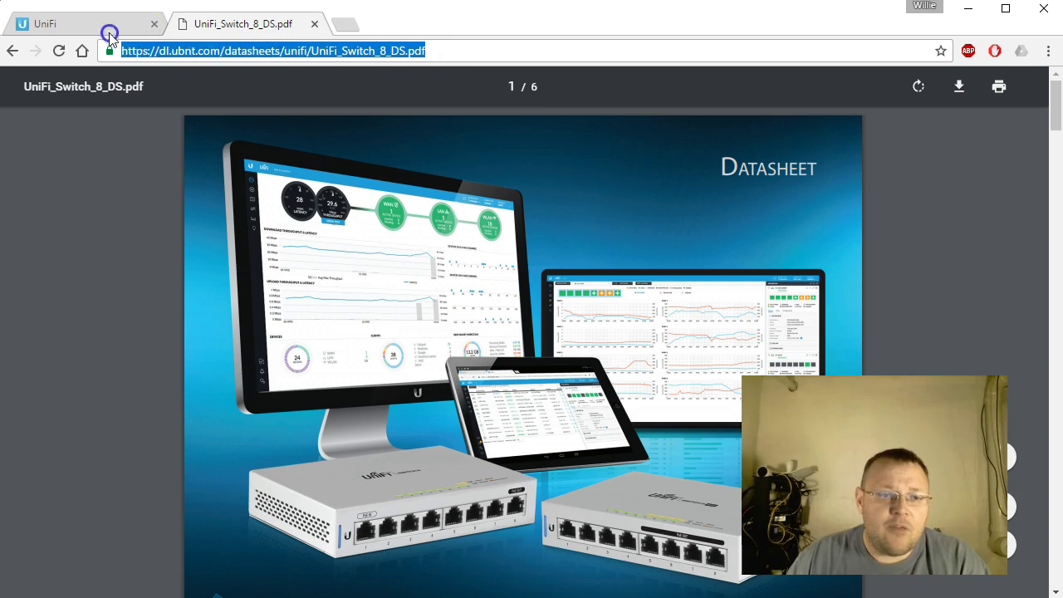
text(chrome:ap)
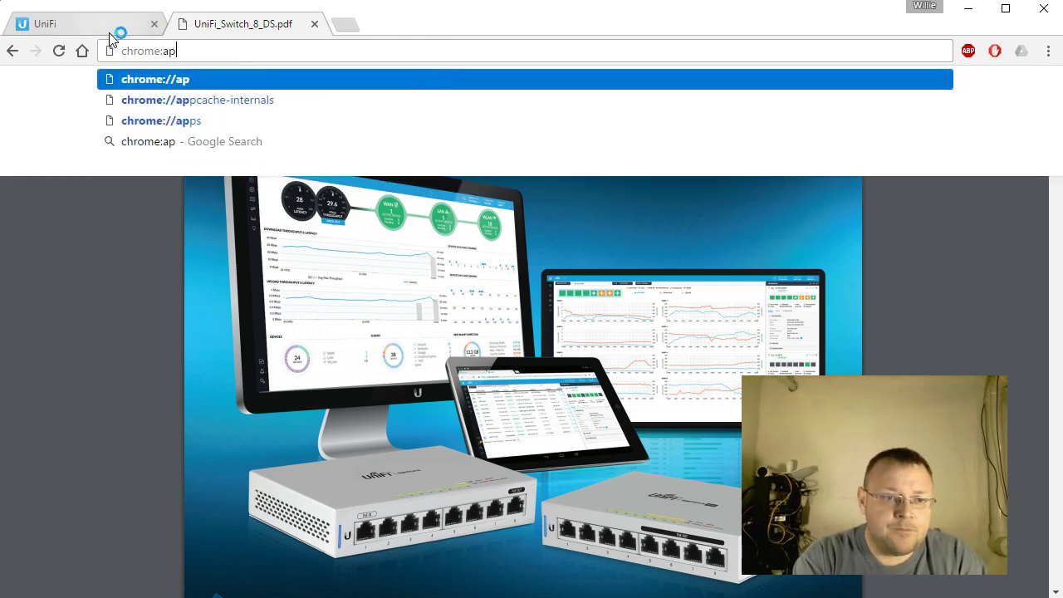
key(BackSpace)
key(BackSpace)
text(//app)
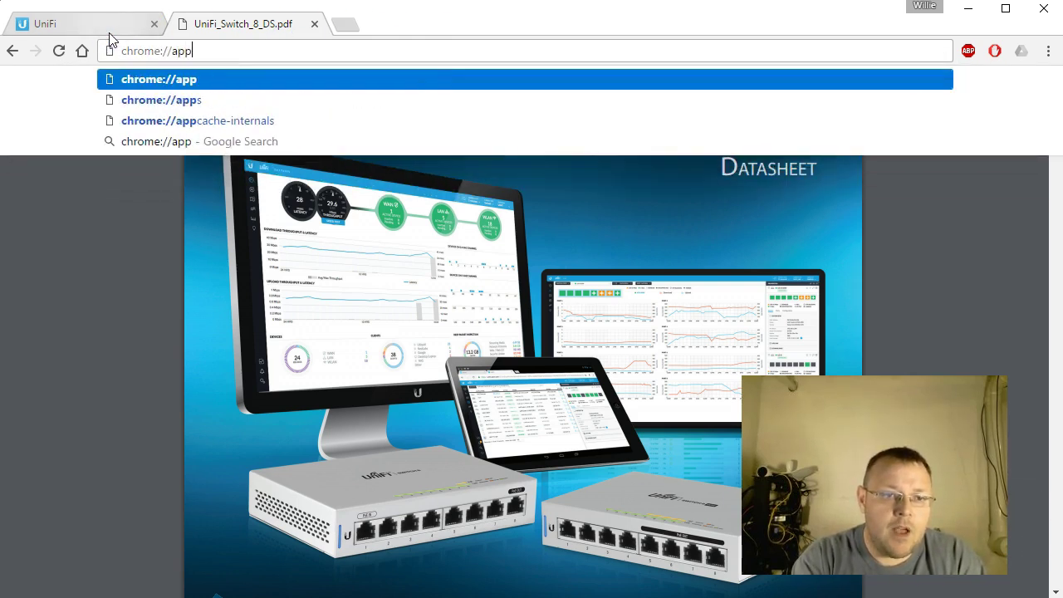
text(s)
key(Return)
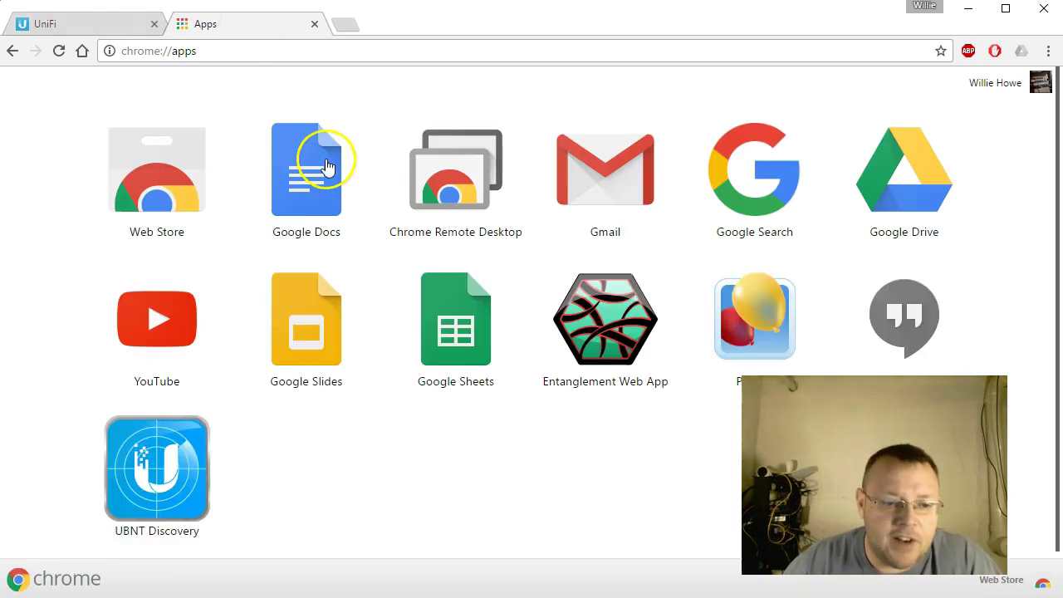
click(141, 480)
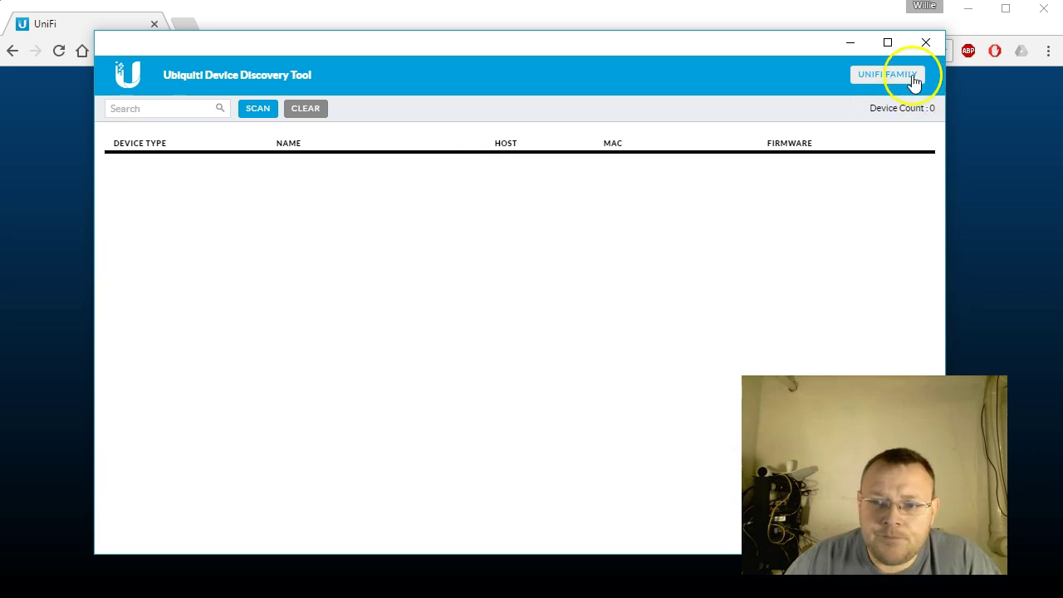
click(913, 79)
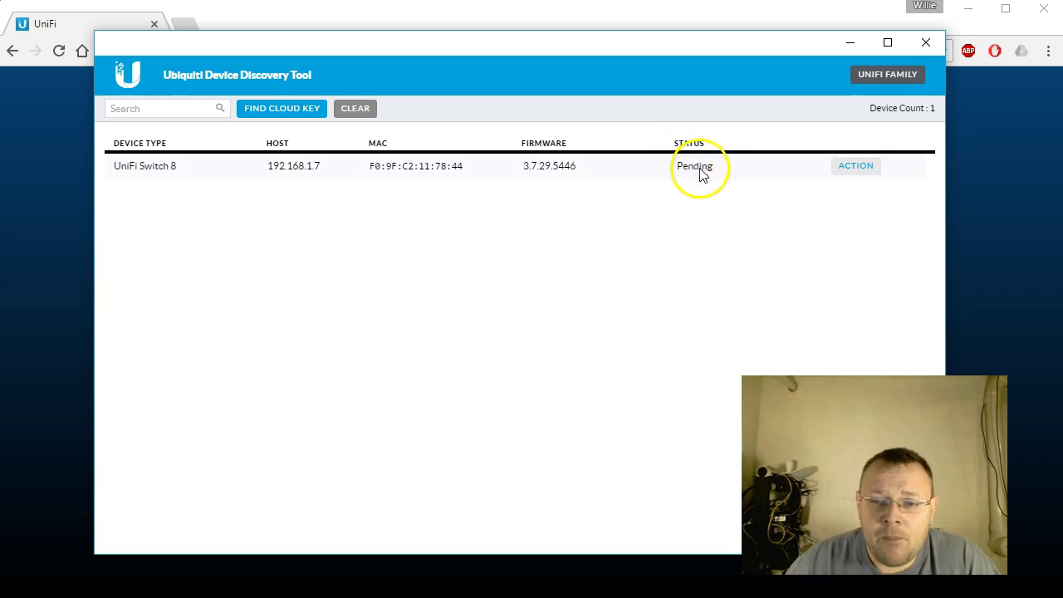
click(854, 170)
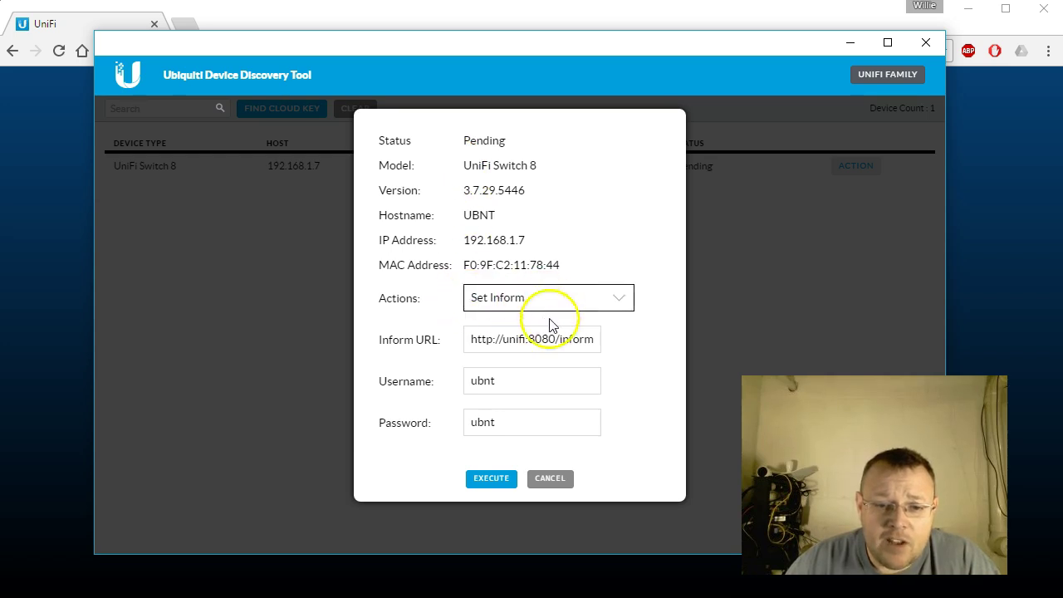
click(508, 344)
click(560, 391)
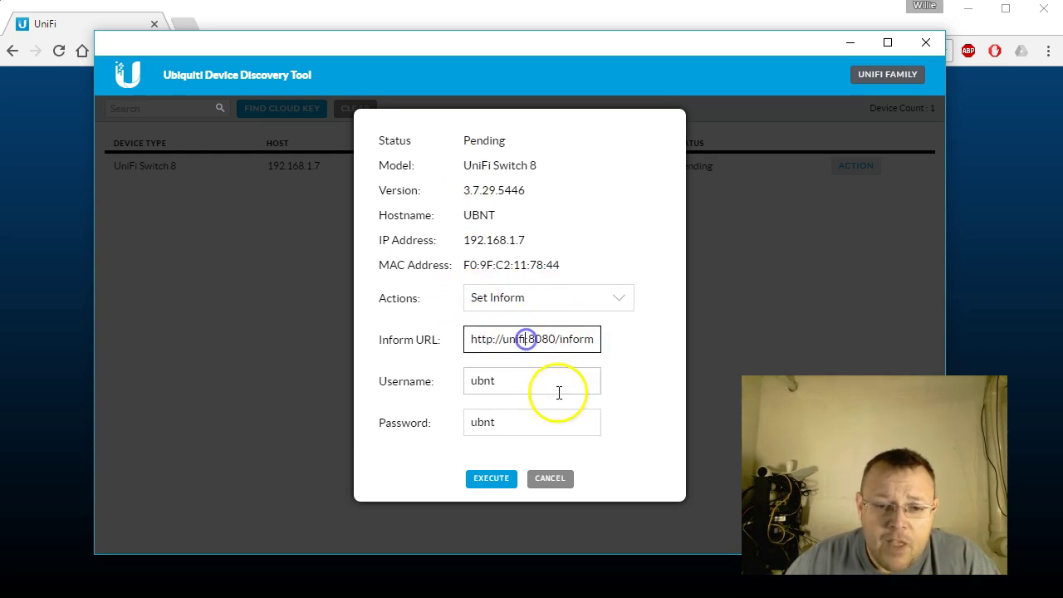
click(559, 410)
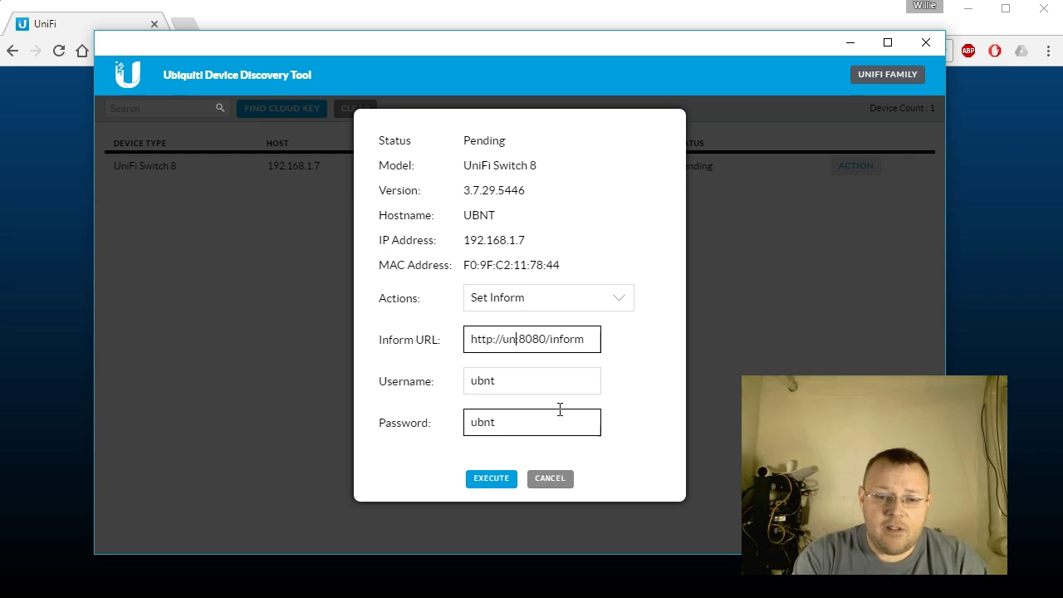
key(BackSpace)
key(BackSpace)
text(192.168.66.5)
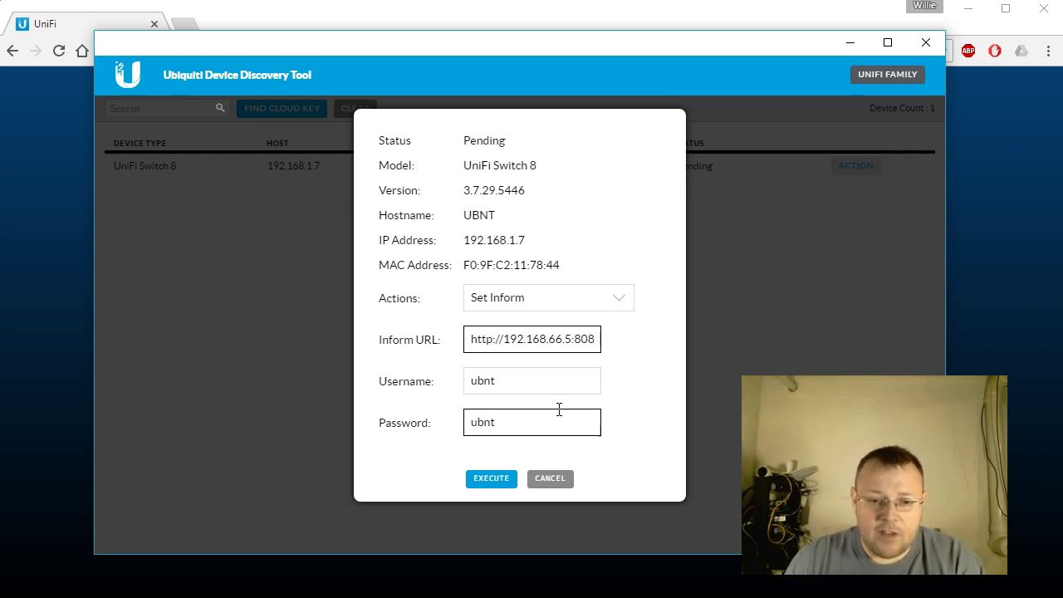
click(488, 480)
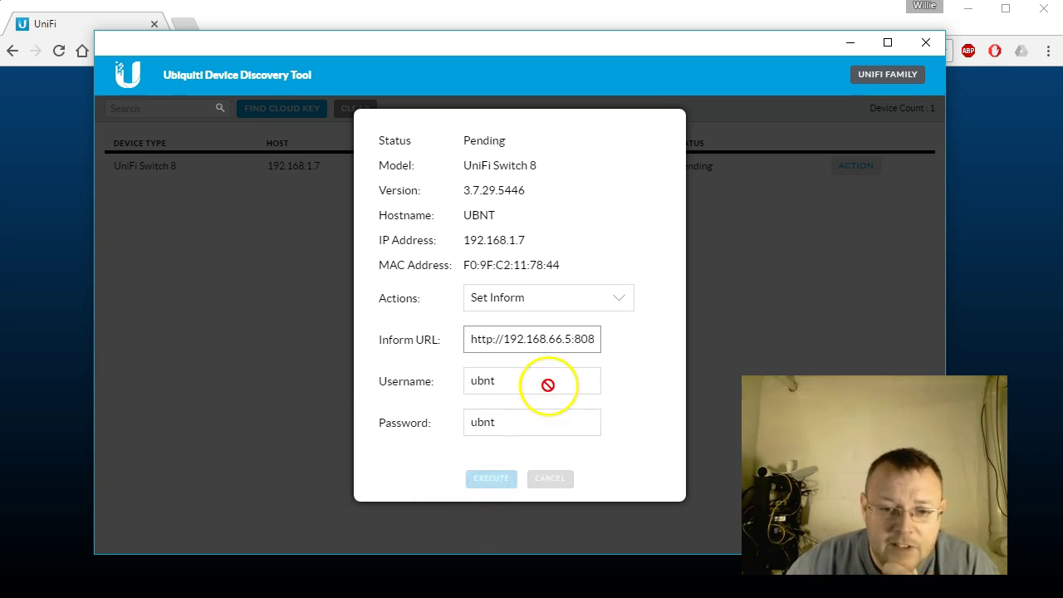
Sign in to the UniFi controller with the account password
key(alt+Tab)
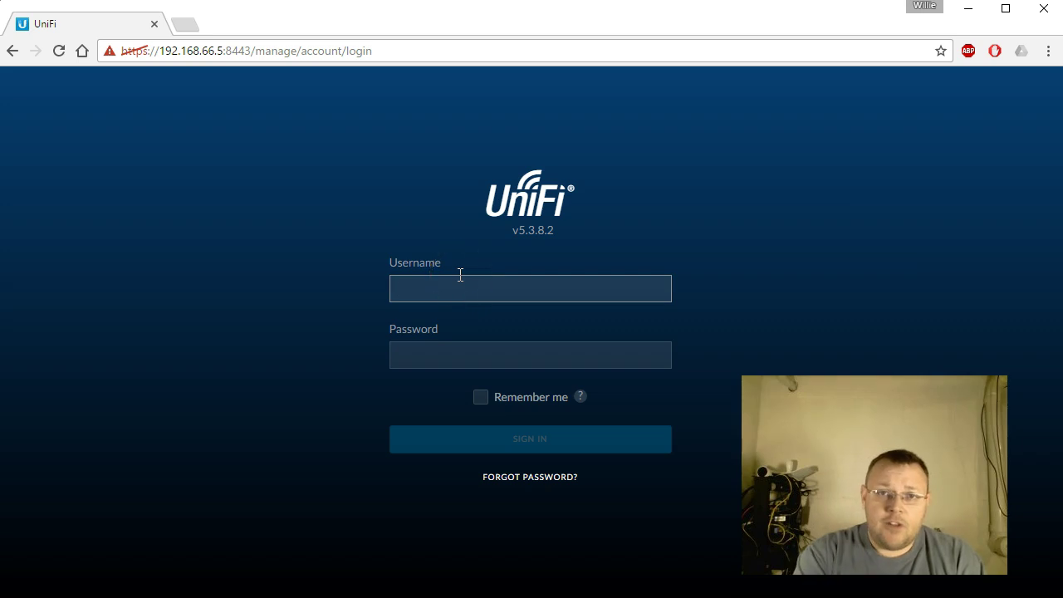
key(Tab)
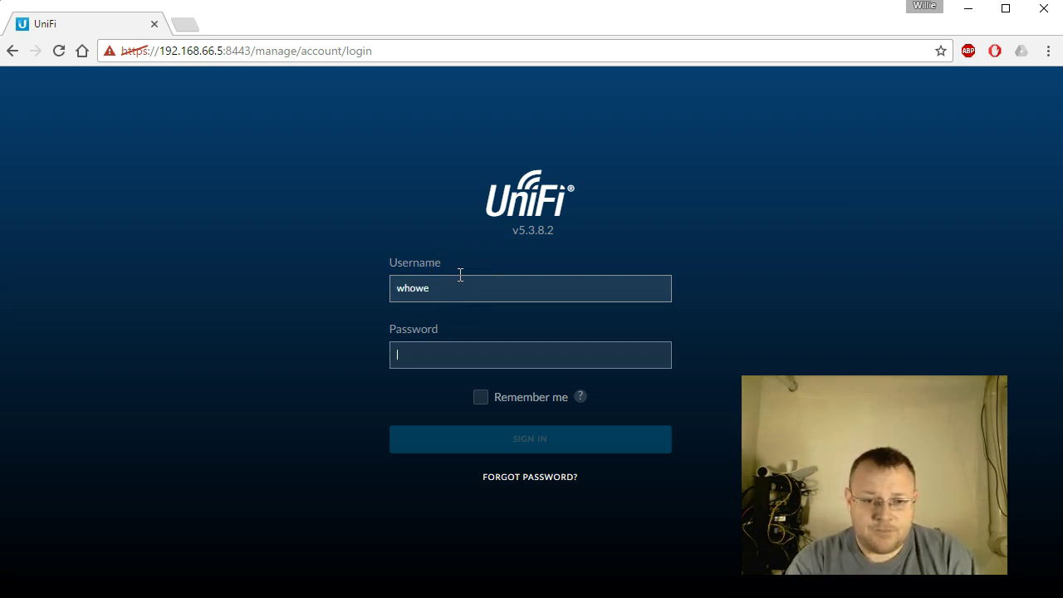
text(********)
key(Return)
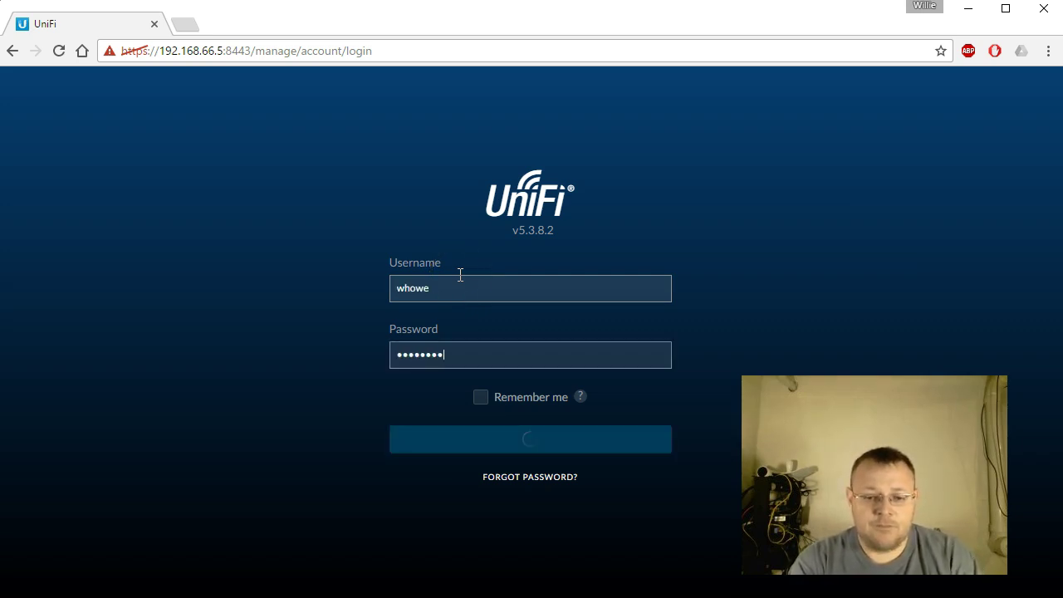
Adopt the pending UniFi Switch 8 from the LAN pending list and refresh the devices
click(706, 179)
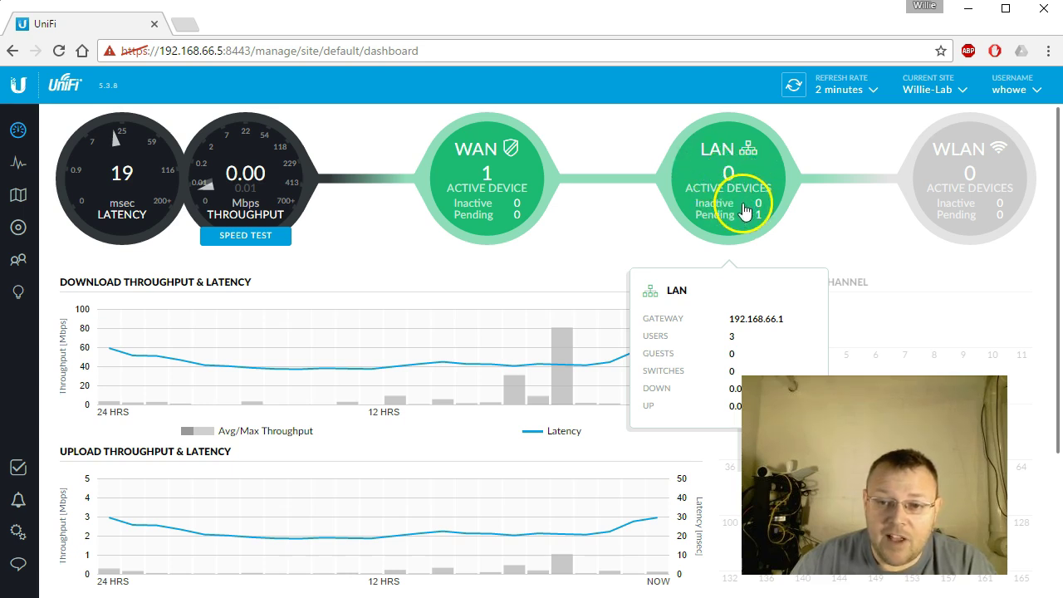
click(731, 218)
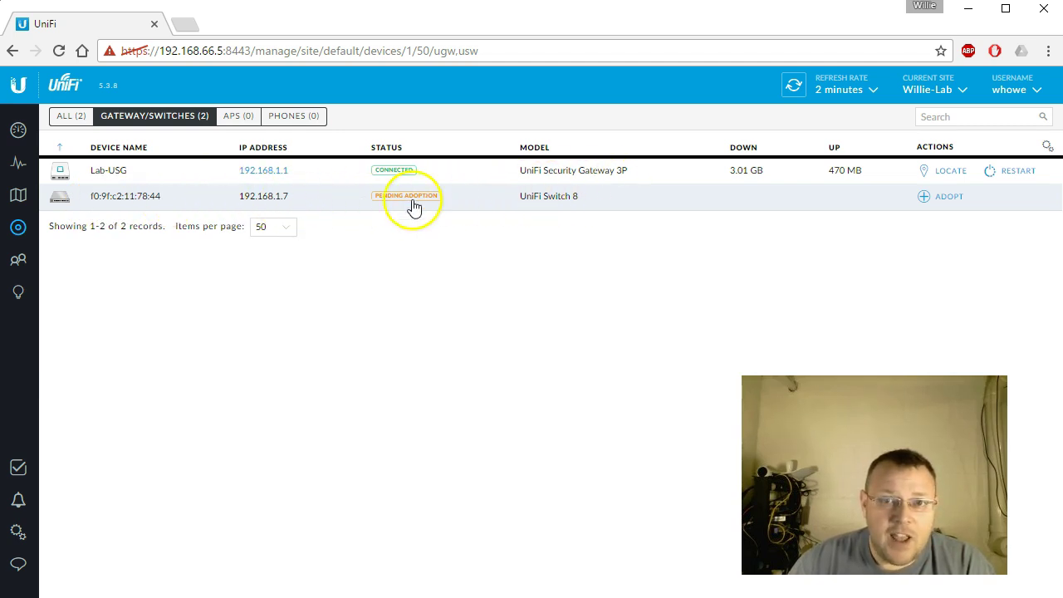
click(943, 204)
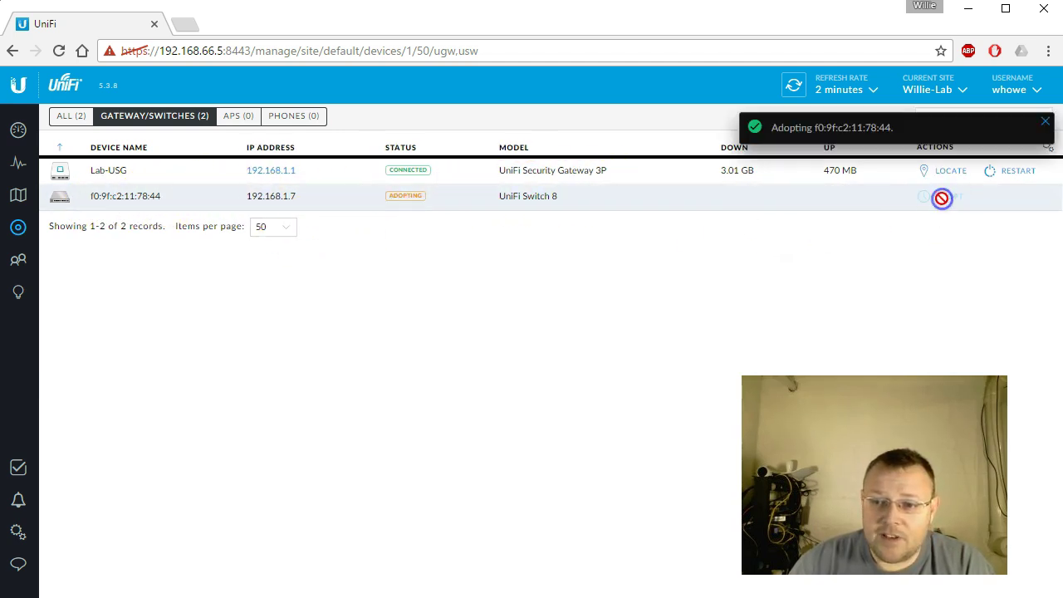
click(793, 85)
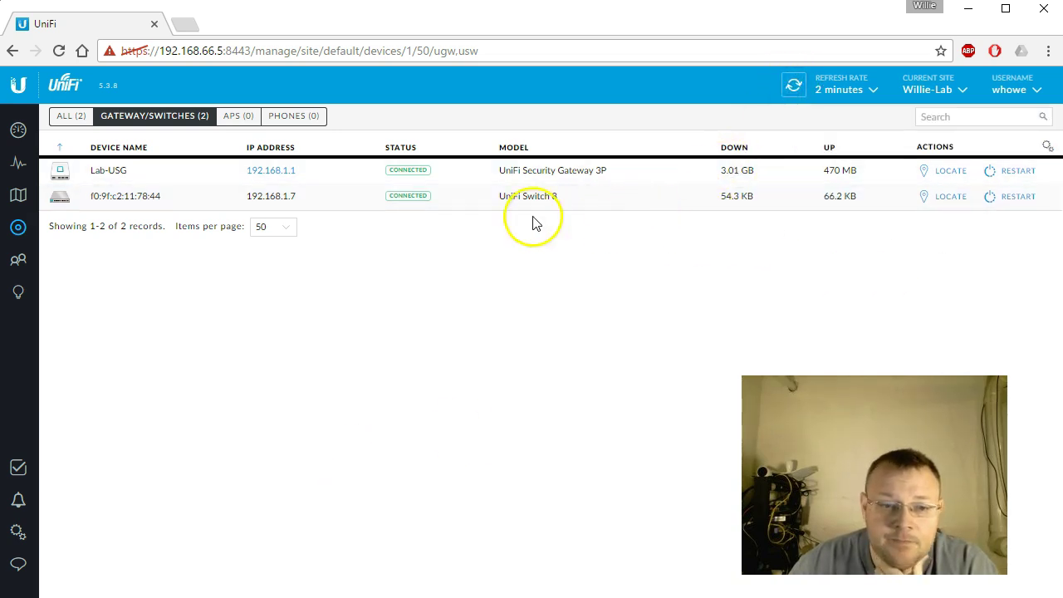
Open the f0:9f switch's Properties panel and inspect the details of ports 1, 2 and 3
click(108, 189)
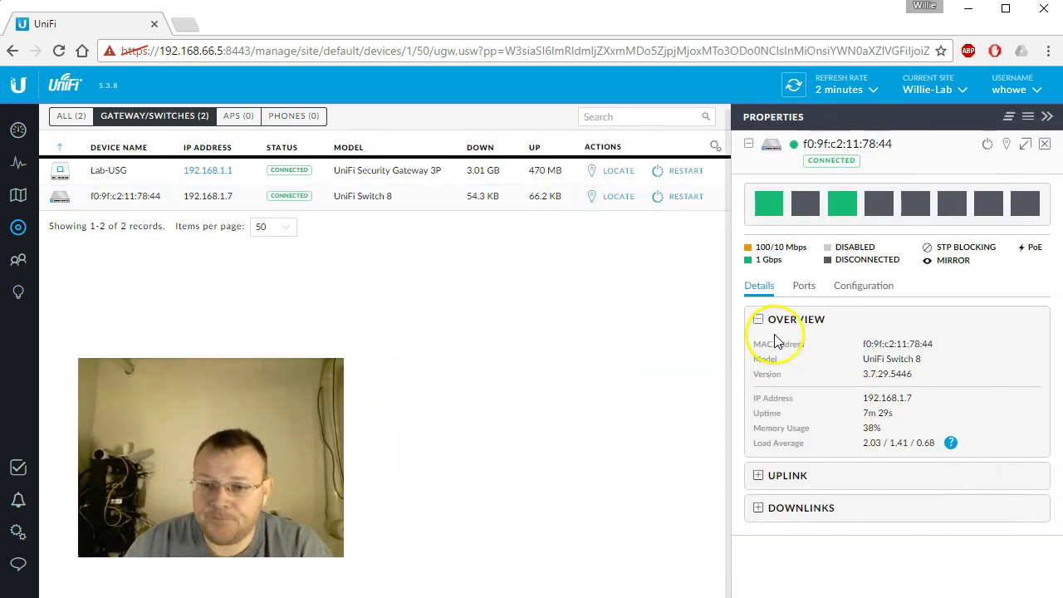
mouse_move(769, 209)
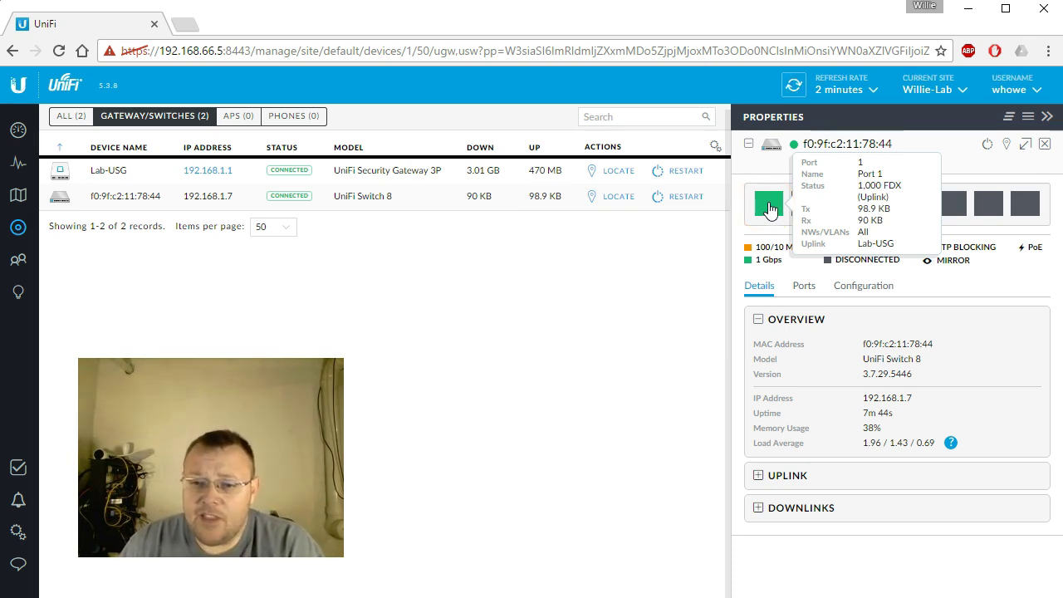
click(822, 228)
click(763, 206)
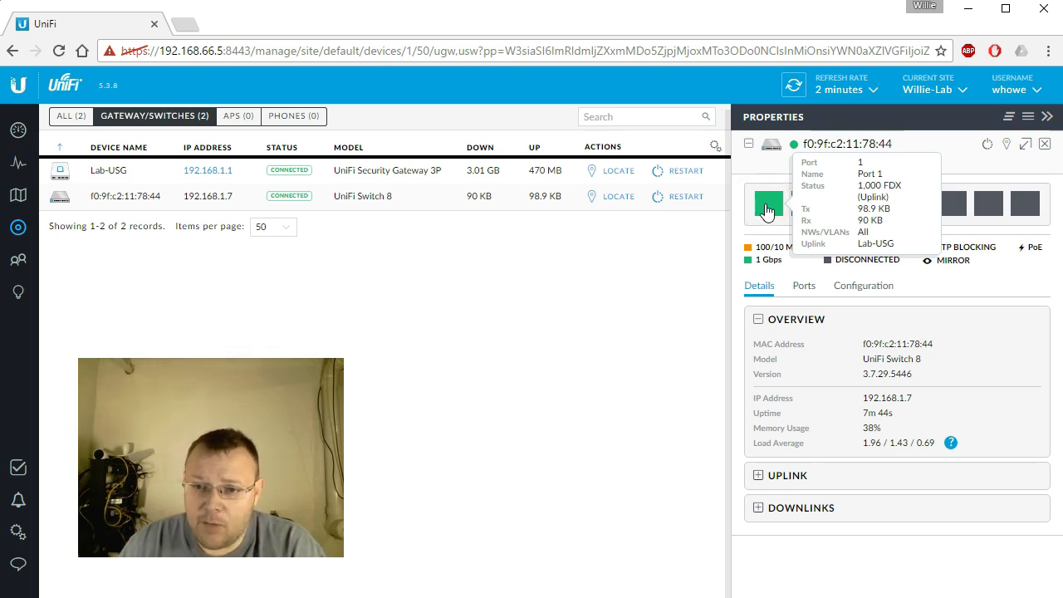
click(799, 212)
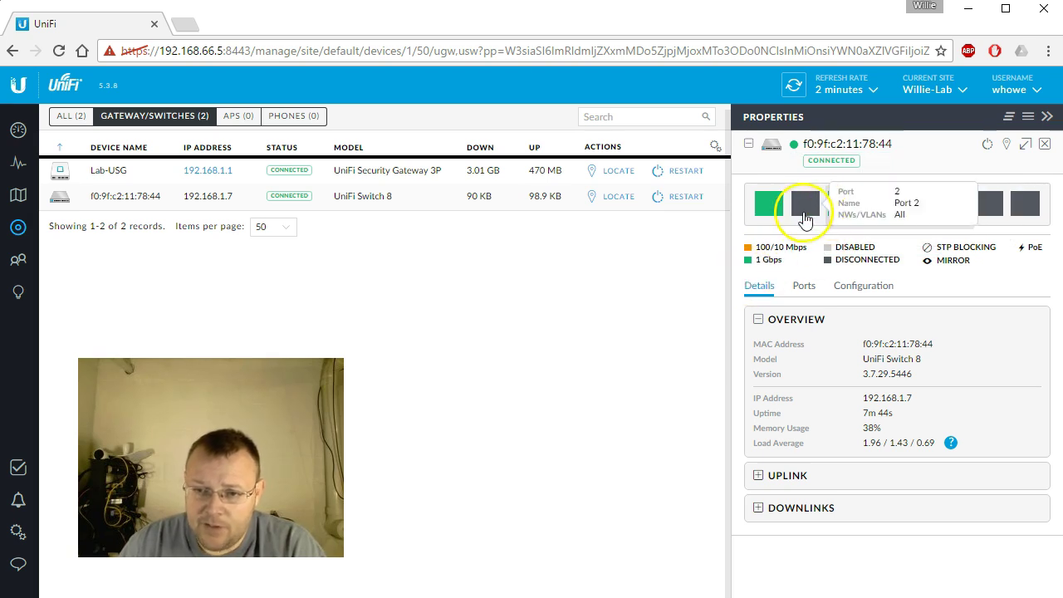
click(847, 208)
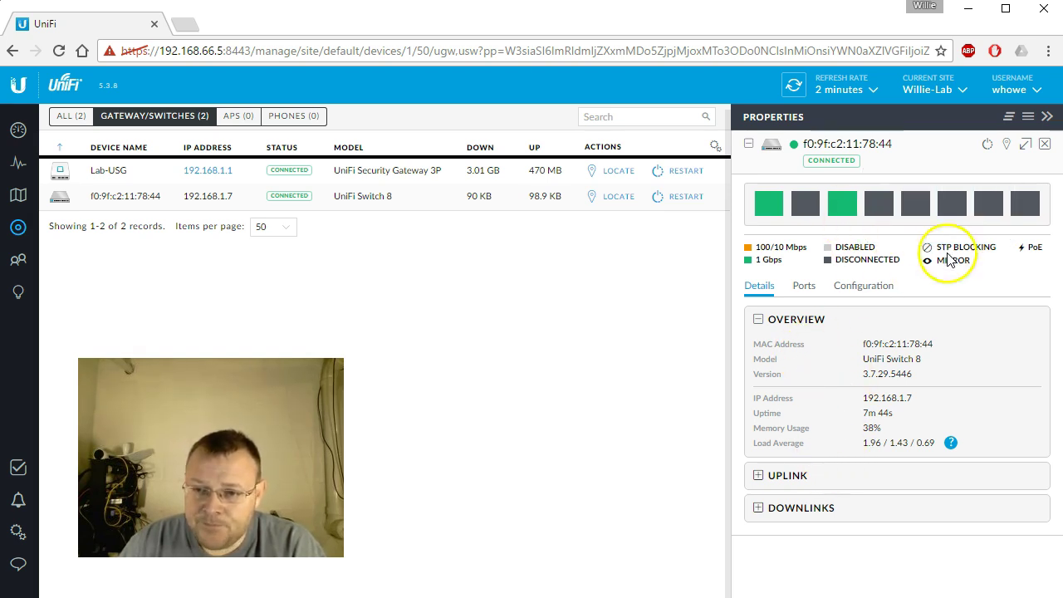
Enter Lab-SW8 as the switch's alias under Configuration and save it
click(851, 287)
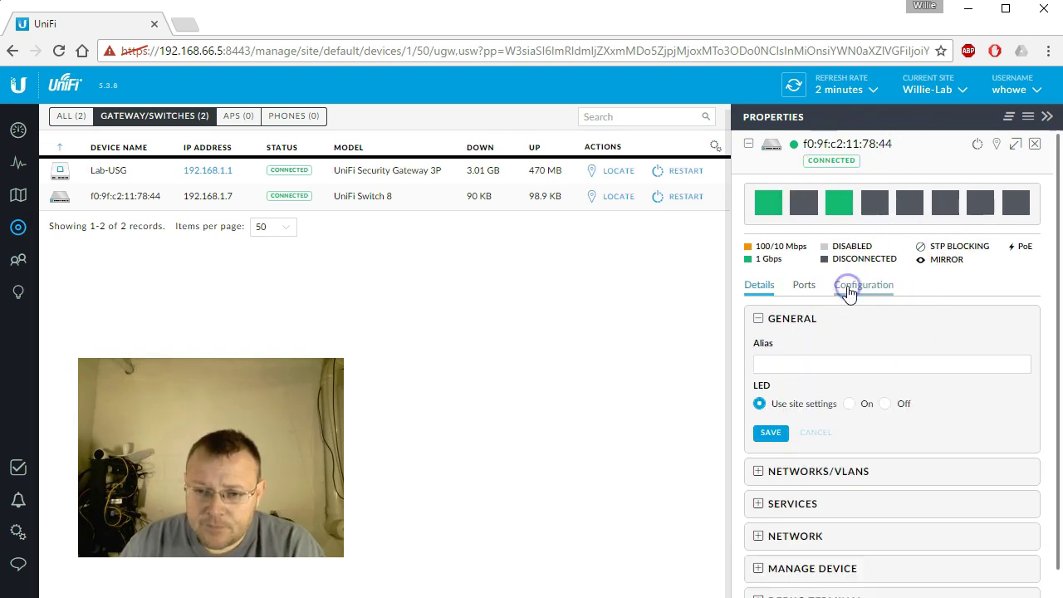
click(833, 365)
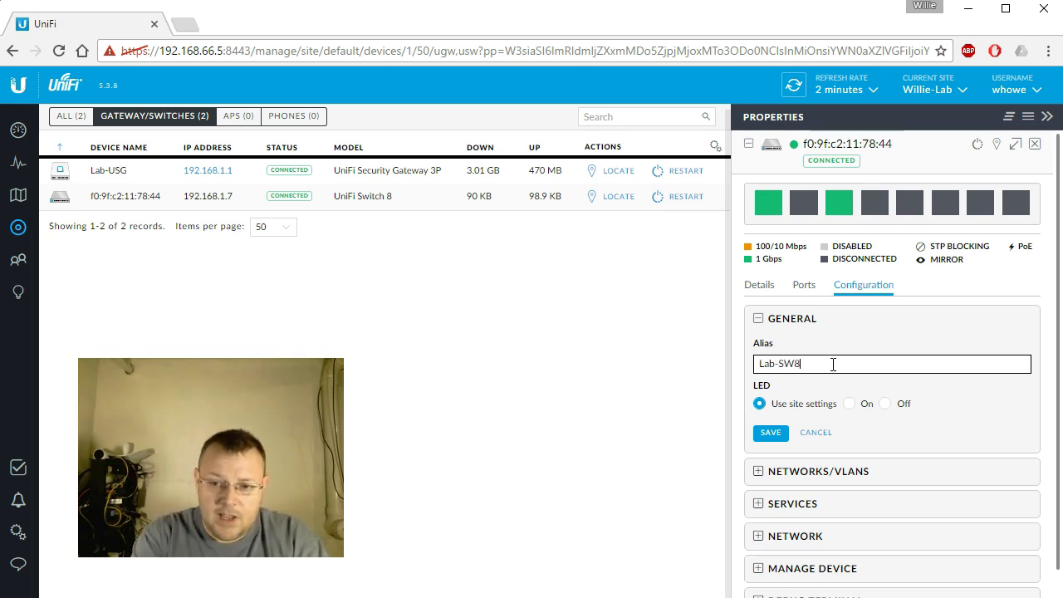
click(769, 433)
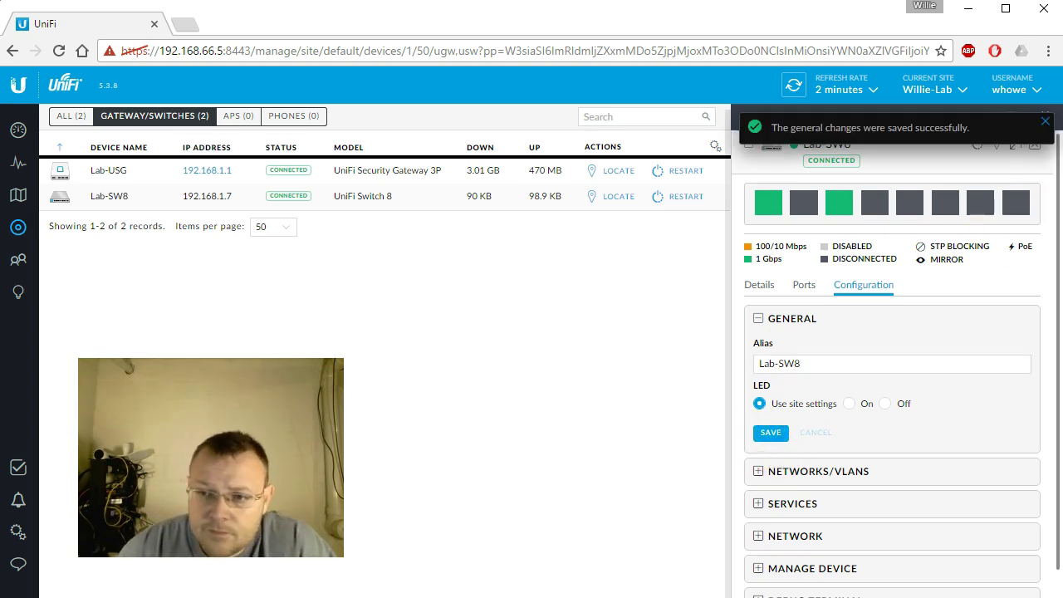
click(1044, 121)
scroll(913, 346, down, 1)
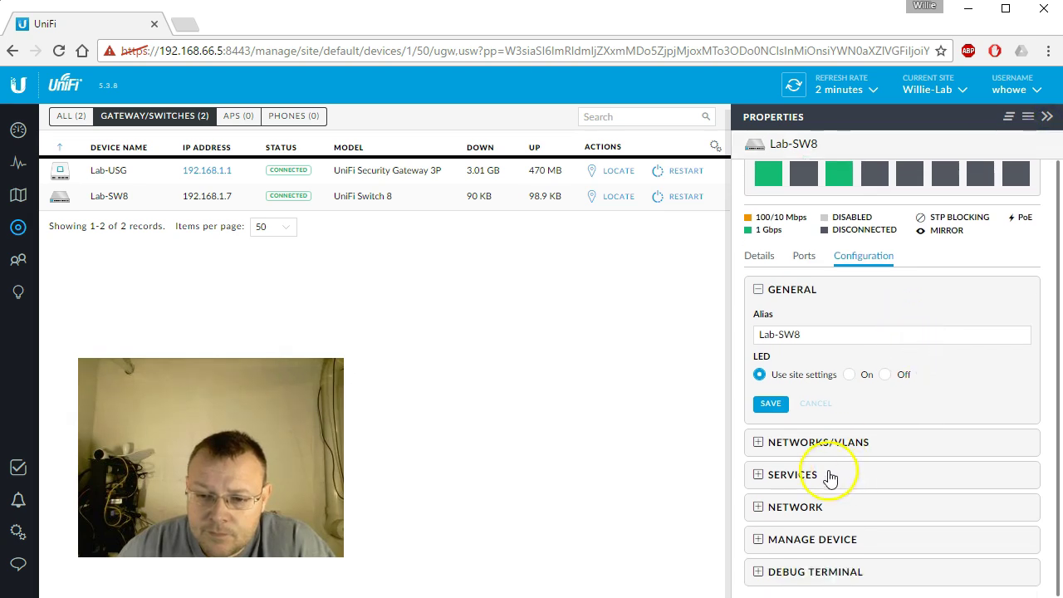
scroll(805, 444, up, 1)
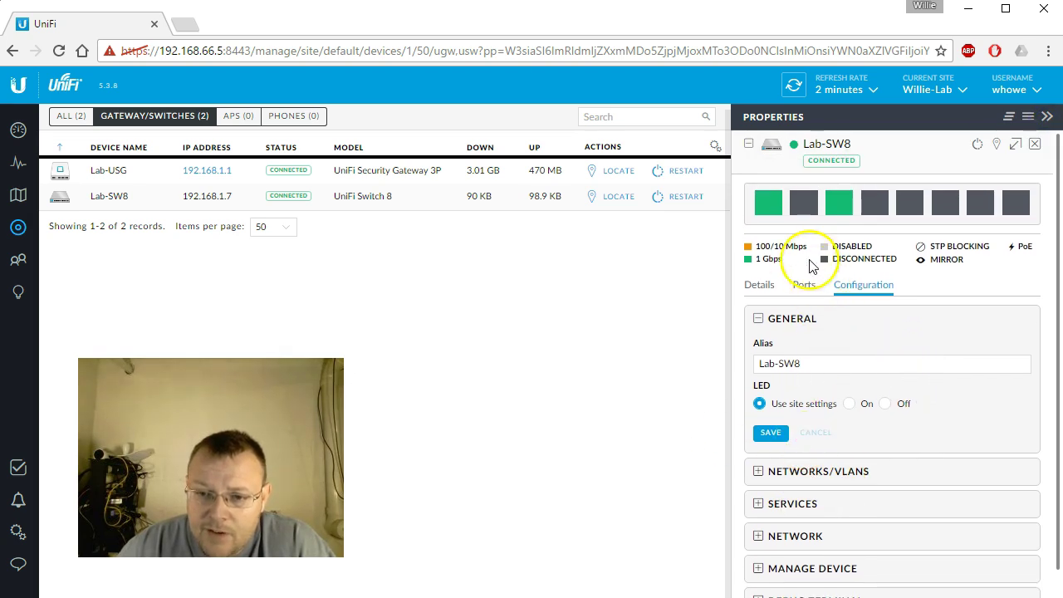
Check the Ports list, then expand Networks/VLANs, Services and Network, keeping LAN as management VLAN
click(804, 284)
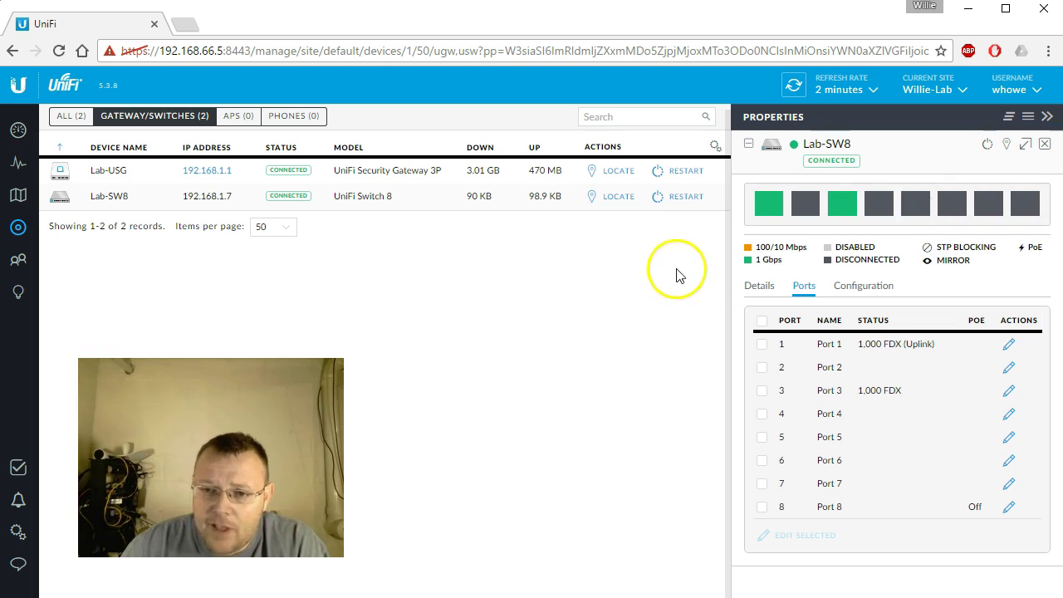
click(855, 285)
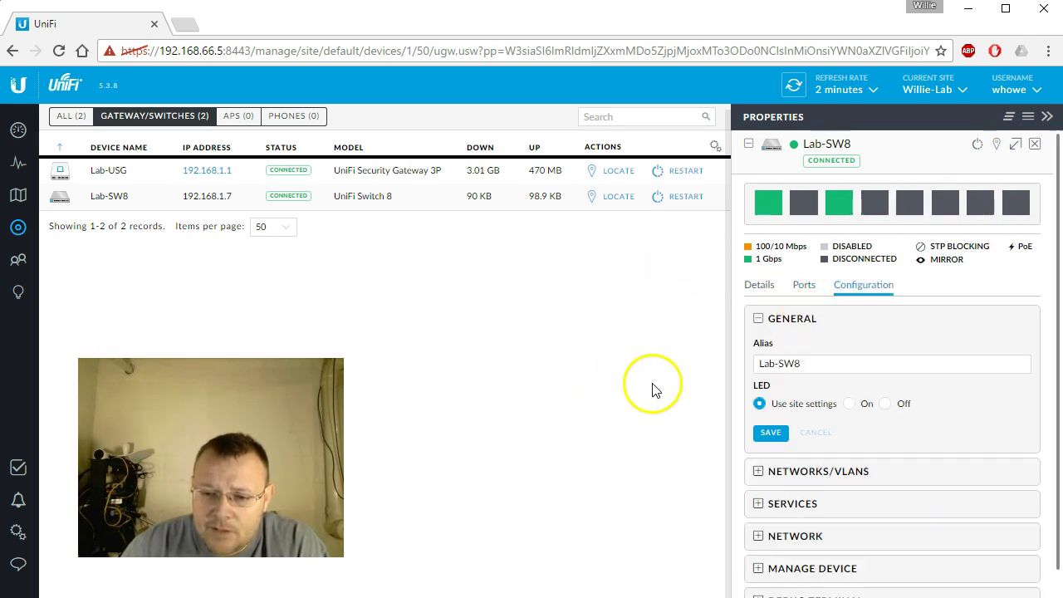
click(755, 473)
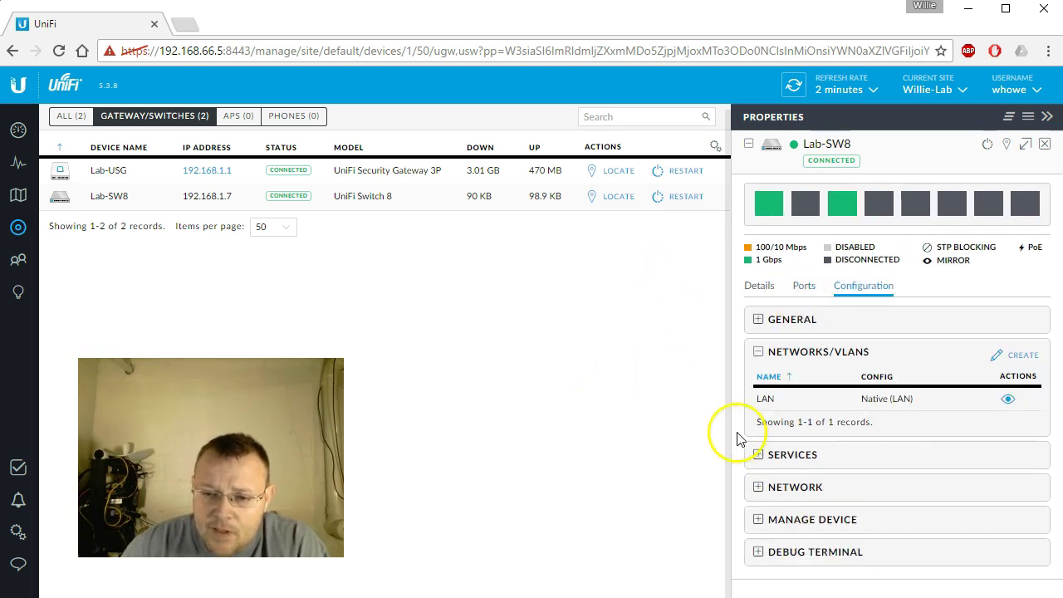
click(758, 454)
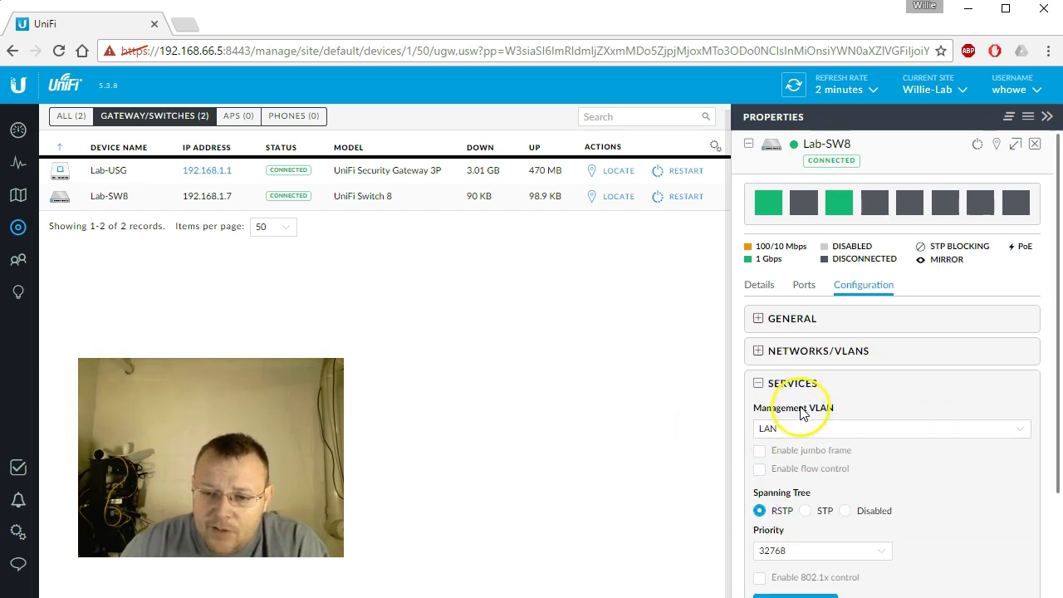
click(919, 430)
click(919, 434)
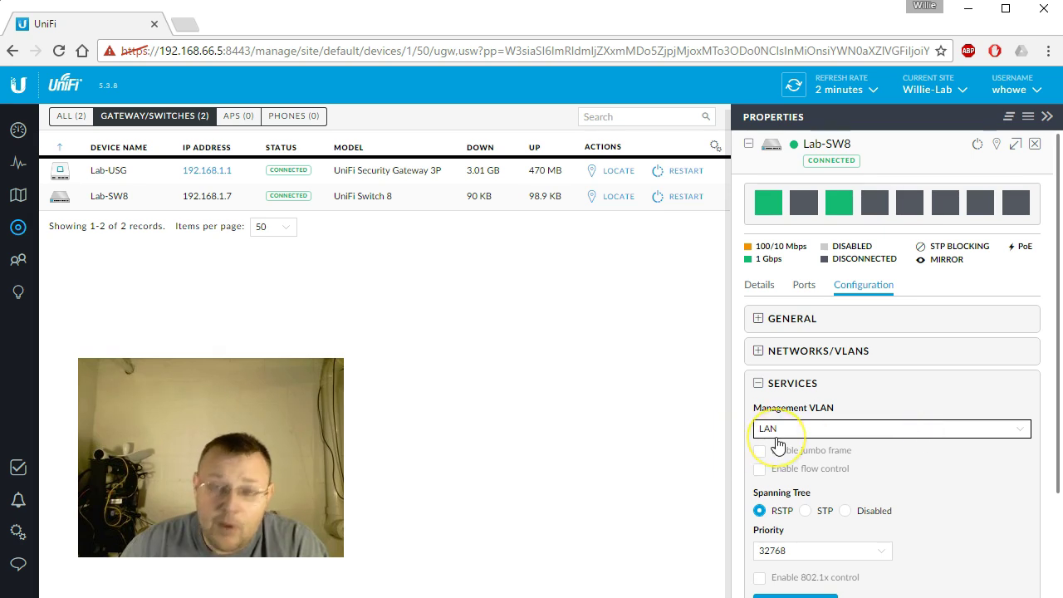
scroll(776, 446, down, 2)
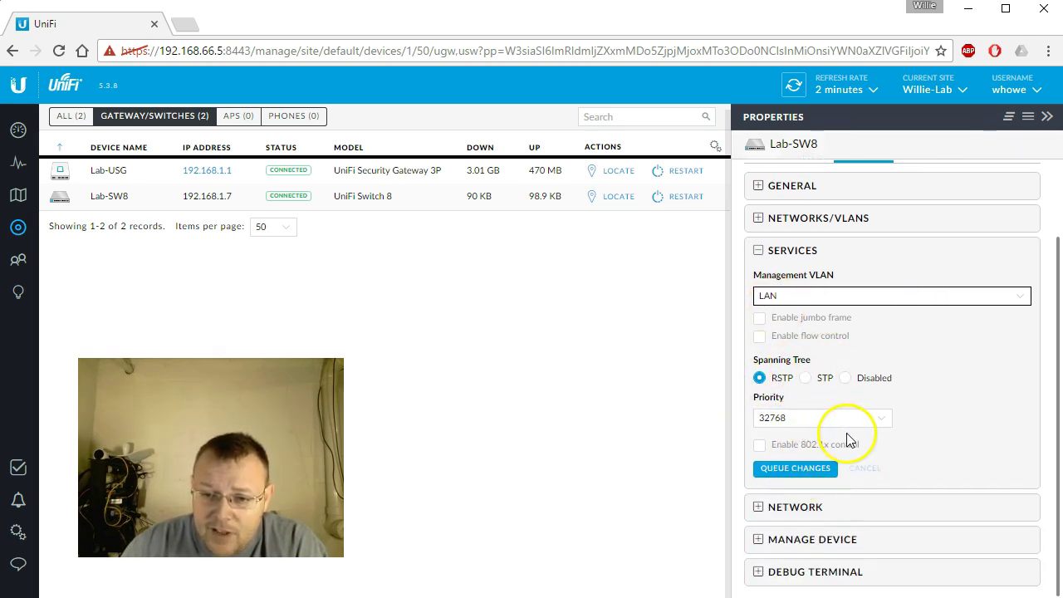
click(763, 508)
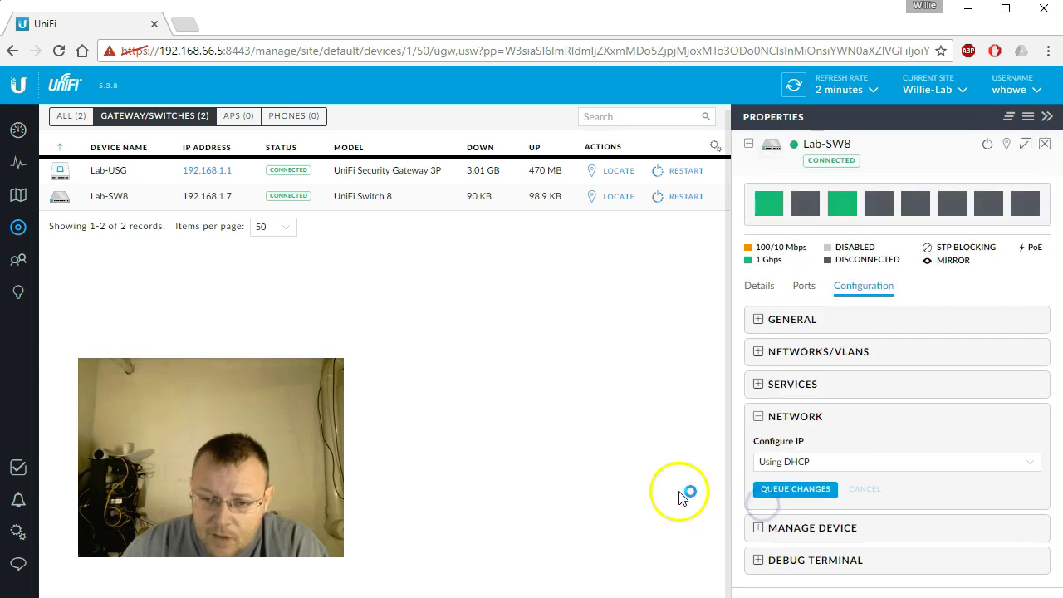
Give Lab-SW8 static IP 192.168.1.5, mask 255.255.255.0, gateway 192.168.1.1, DNS 192.168.66.10 and 4.2.2.2
click(790, 465)
click(872, 517)
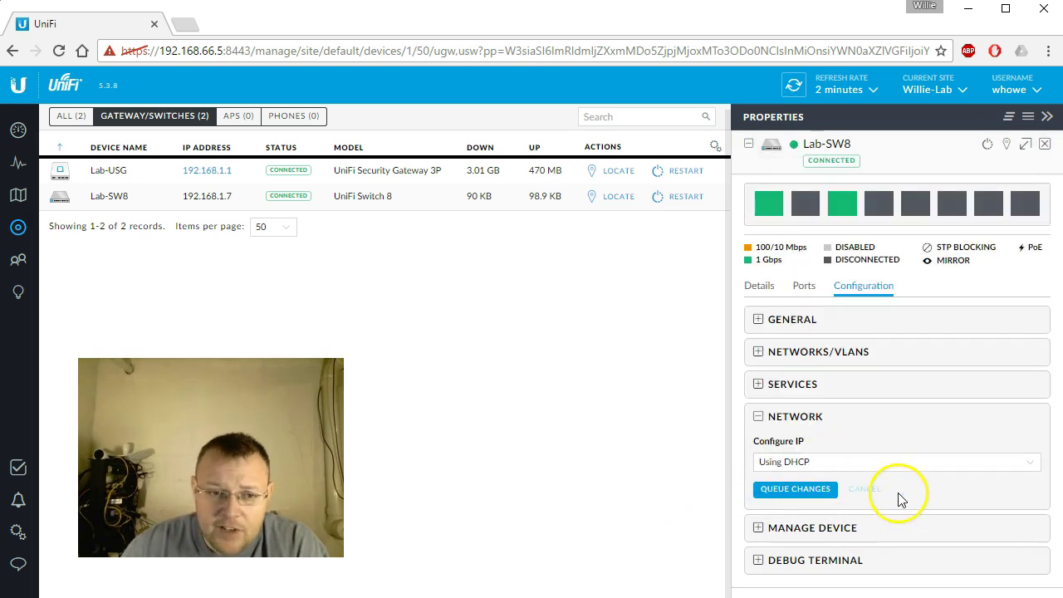
click(847, 465)
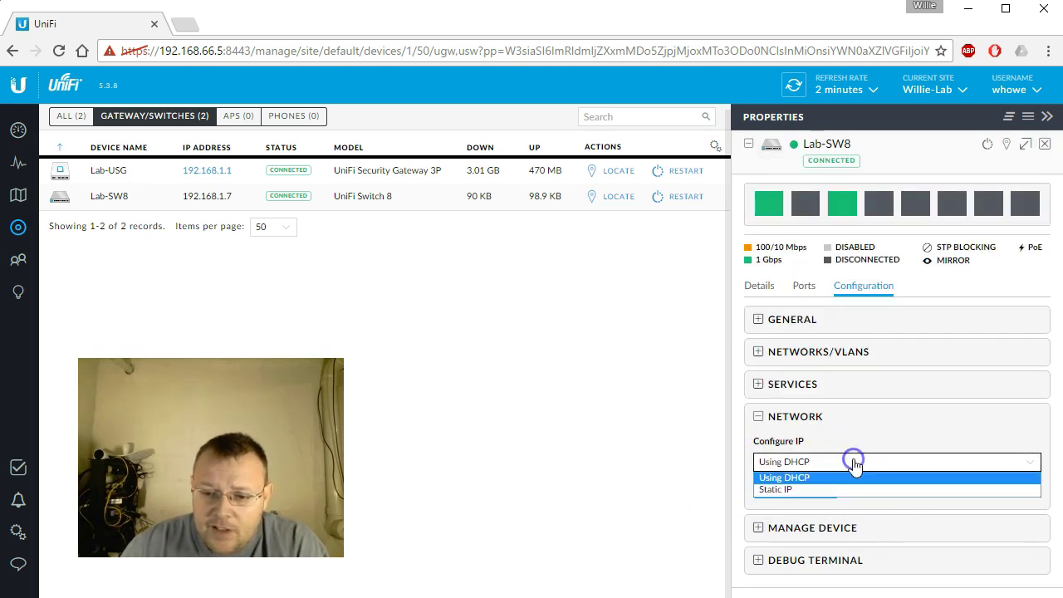
click(795, 490)
scroll(838, 501, down, 2)
click(843, 389)
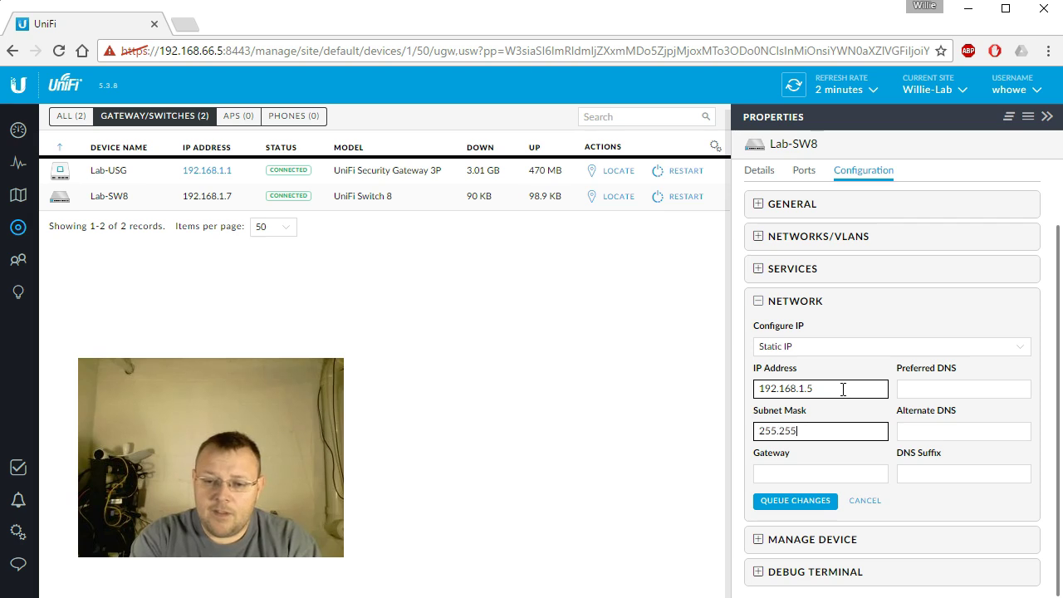
key(Tab)
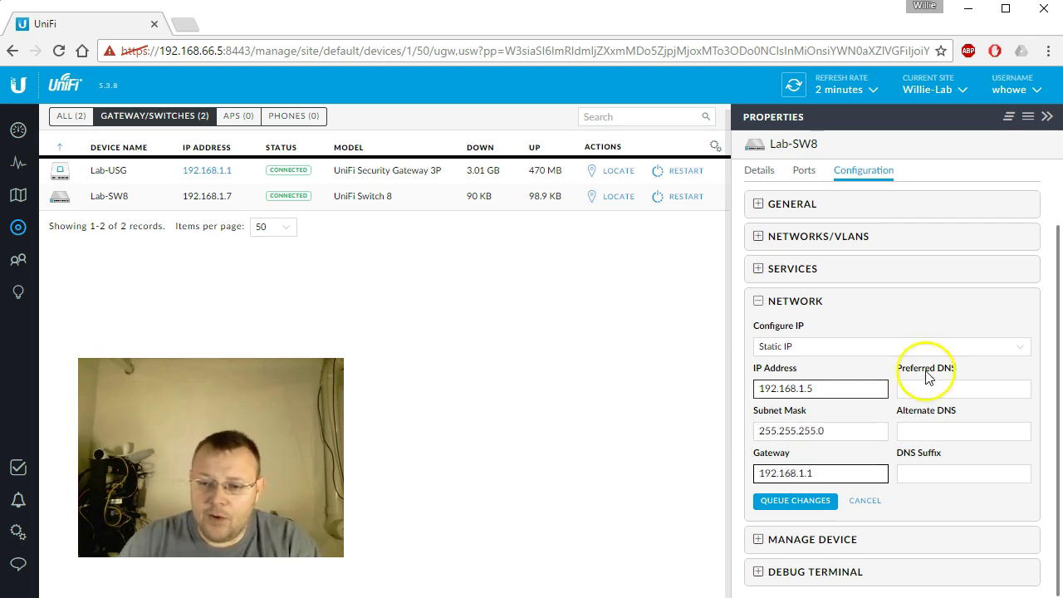
click(947, 386)
text(192.168.66.10)
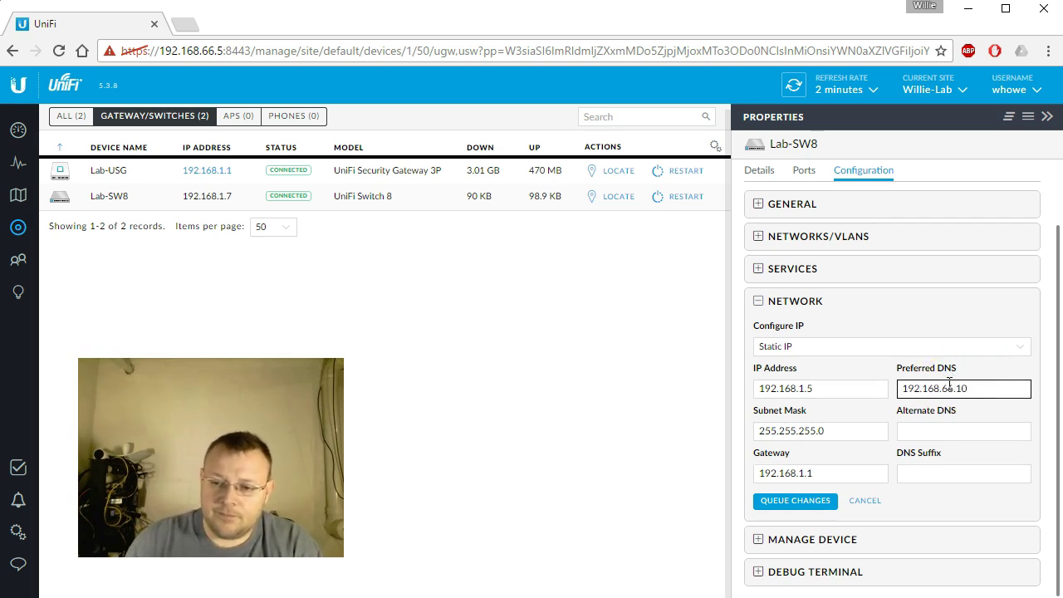
click(973, 433)
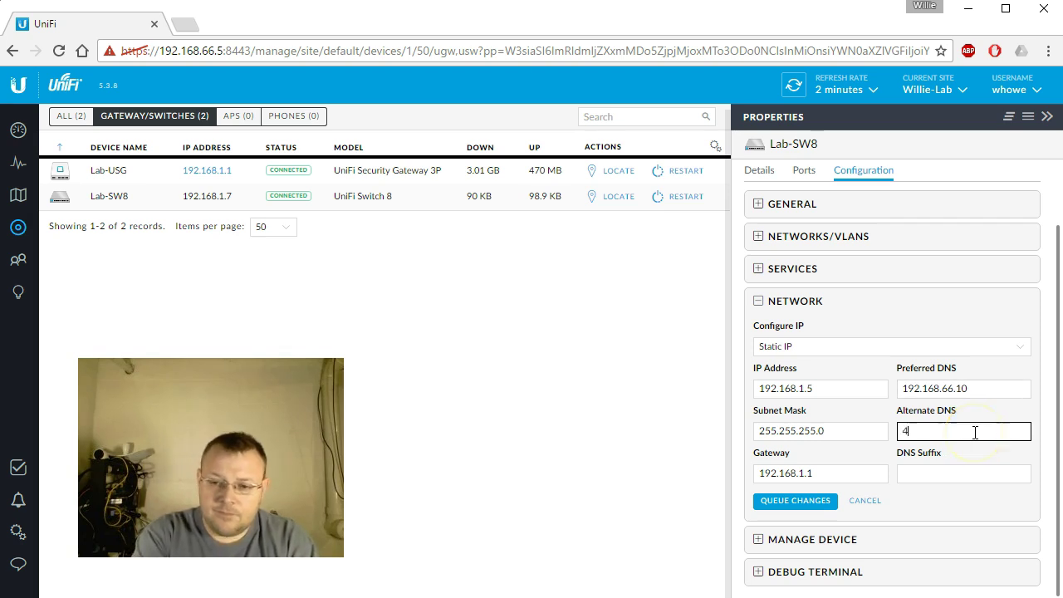
text(4.2.2.2)
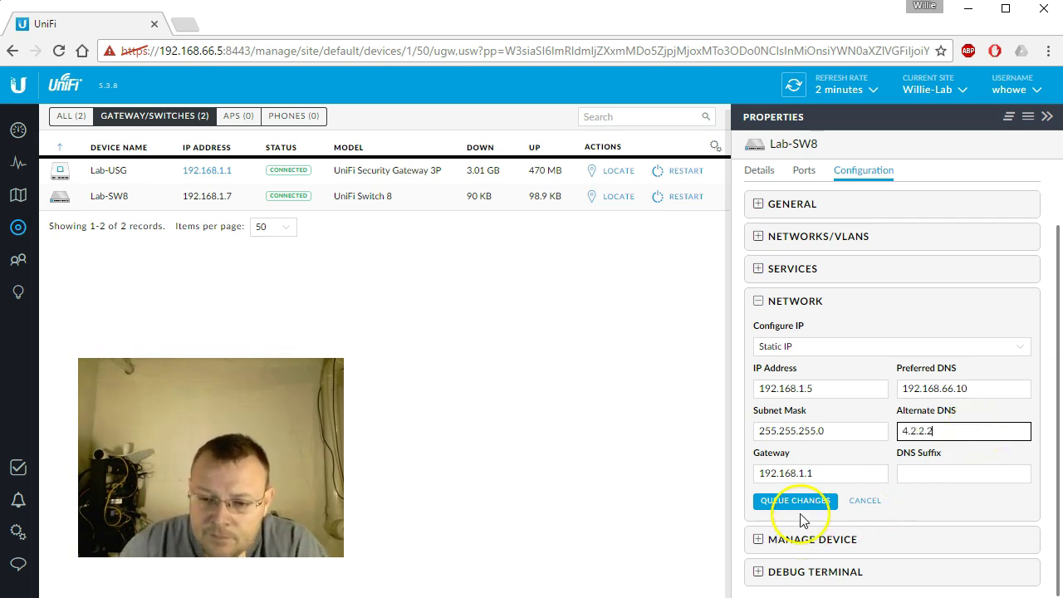
Queue the static IP settings and apply all pending changes to Lab-SW8
click(794, 500)
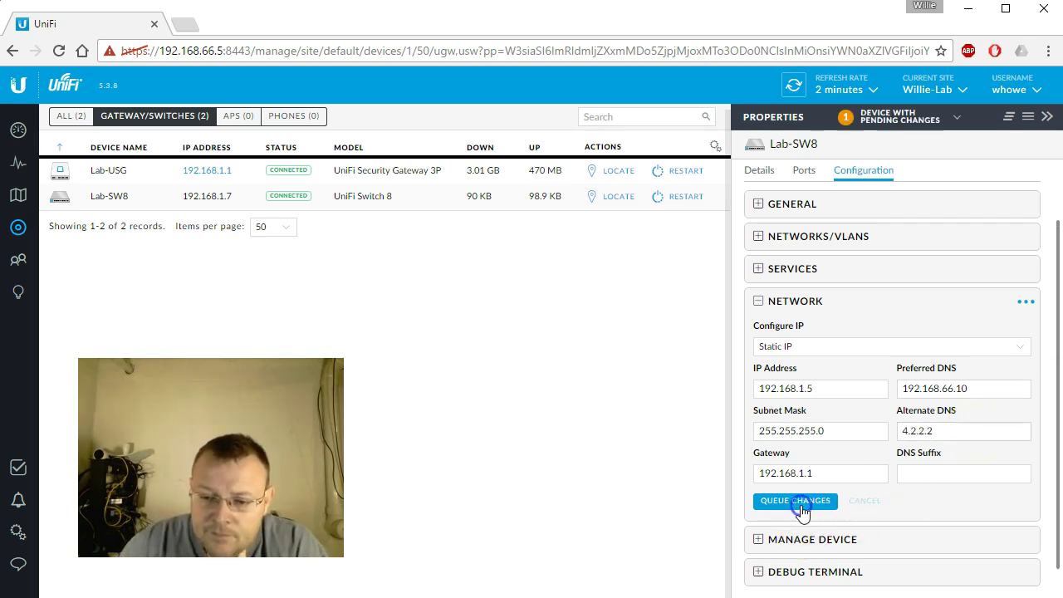
click(888, 117)
click(814, 216)
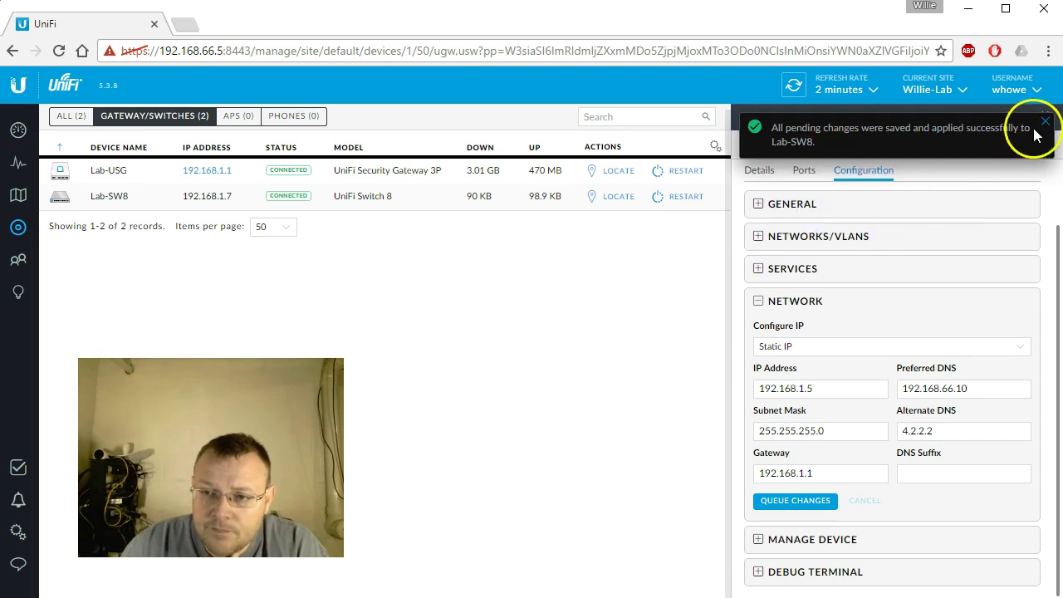
click(1044, 125)
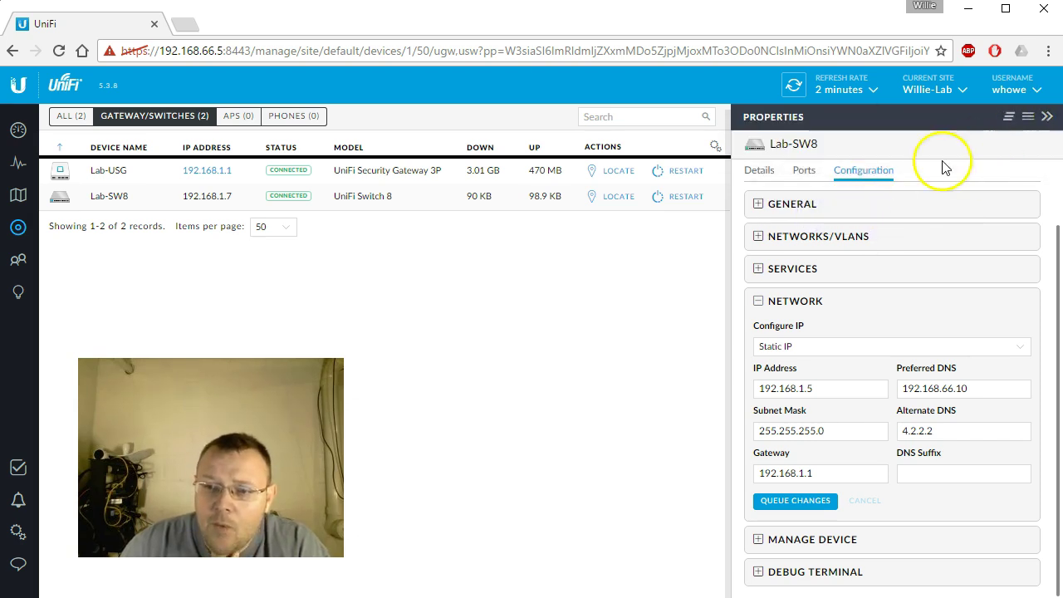
Review Lab-SW8's port list in its details panel
click(802, 170)
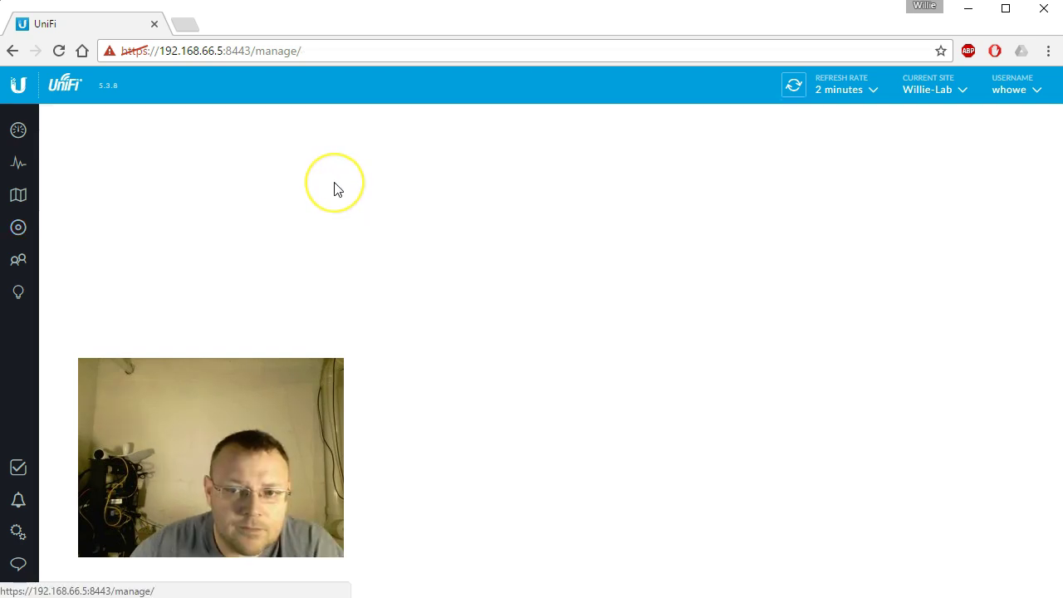
scroll(572, 318, down, 3)
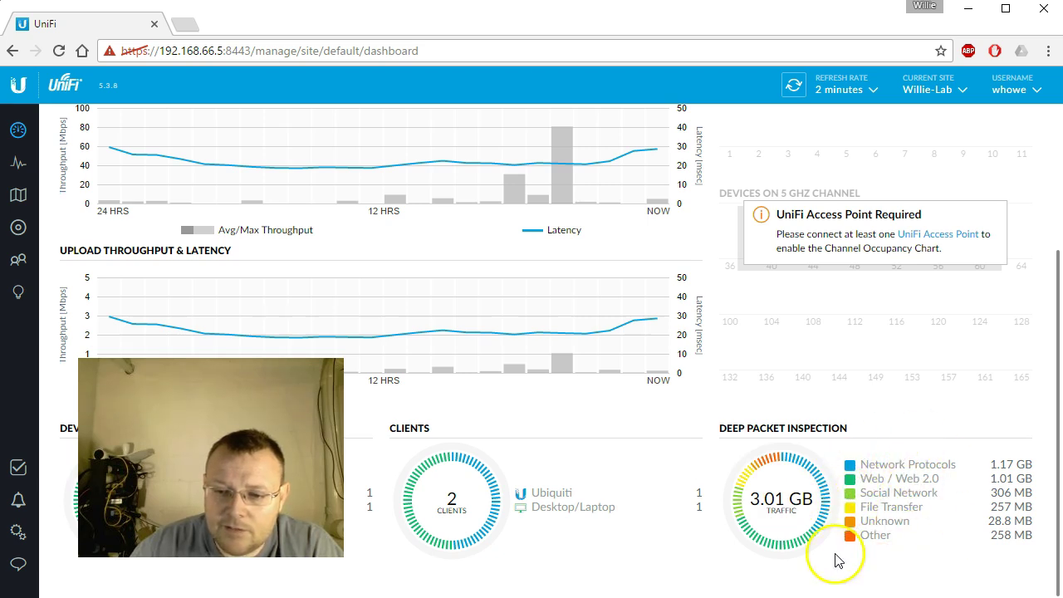
scroll(707, 443, up, 3)
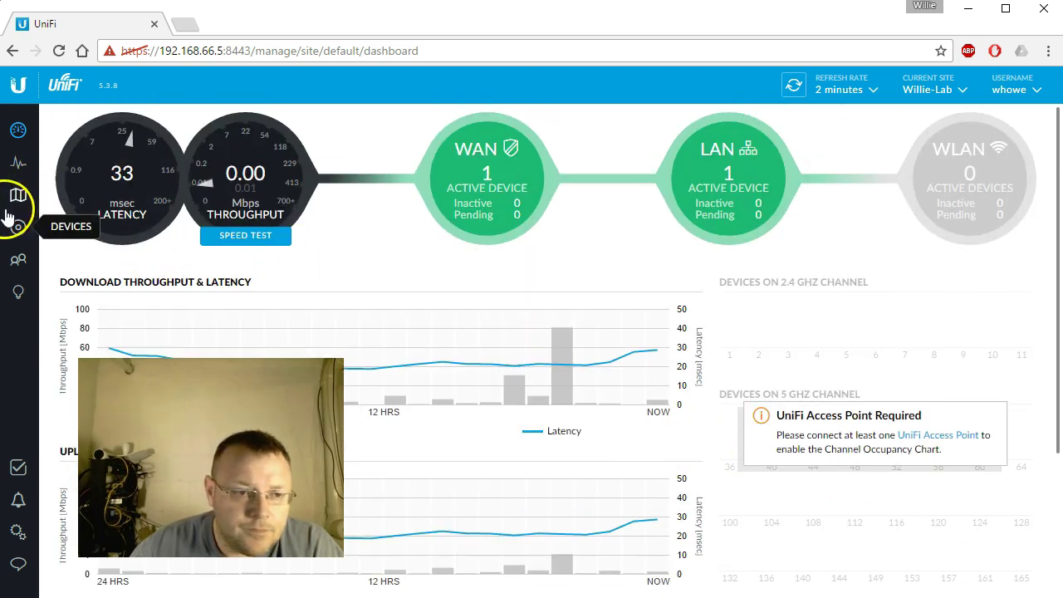
Refresh the device list, confirm Lab-SW8's new IP 192.168.1.5, and close its details
click(18, 227)
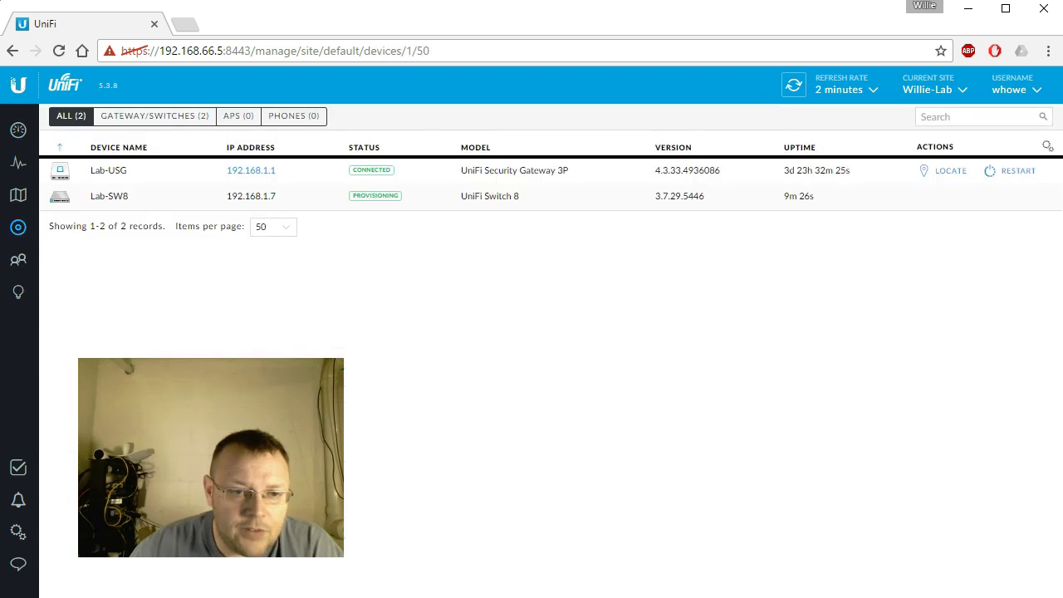
click(793, 85)
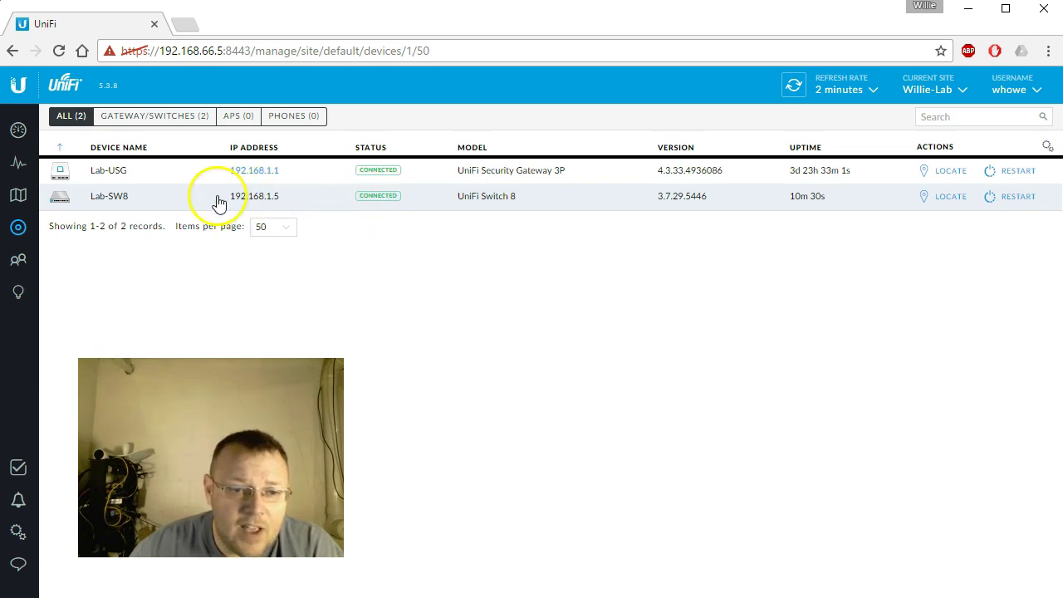
drag(225, 200, 284, 202)
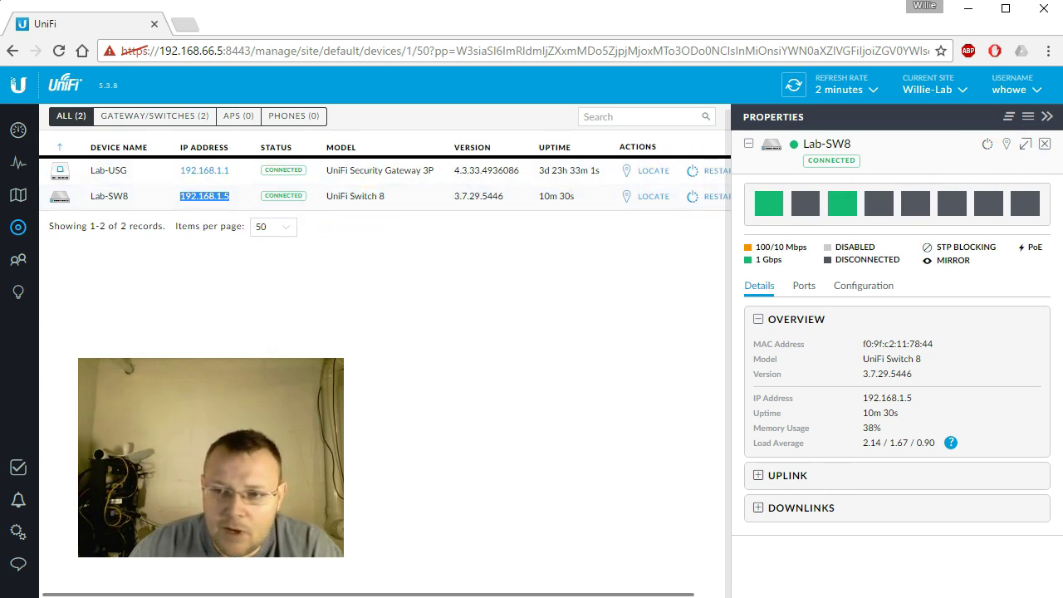
click(1045, 145)
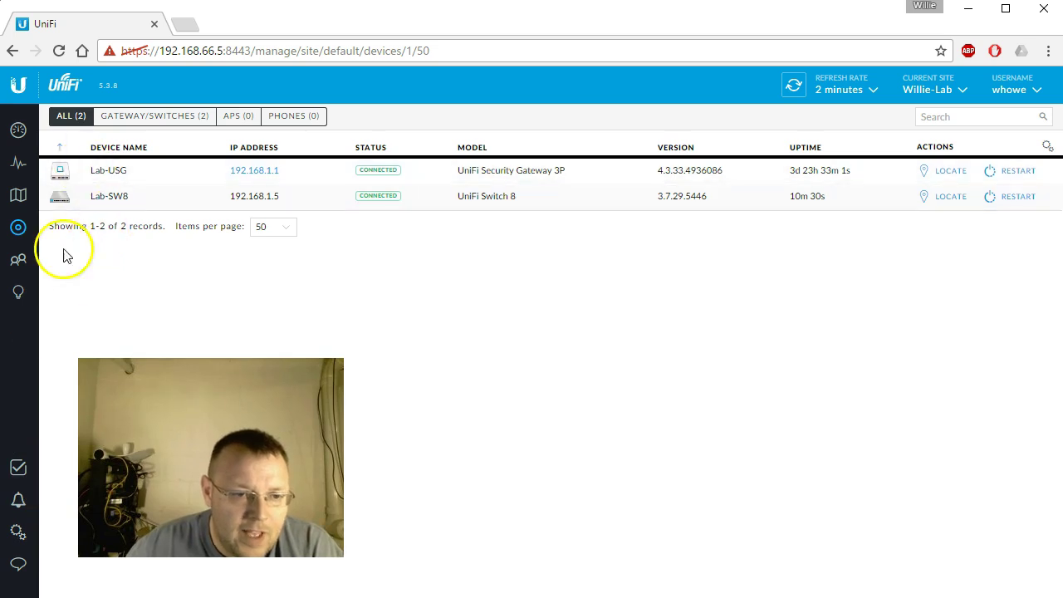
In the LAN network's settings, change the DHCP range start to 192.168.1.250
click(18, 532)
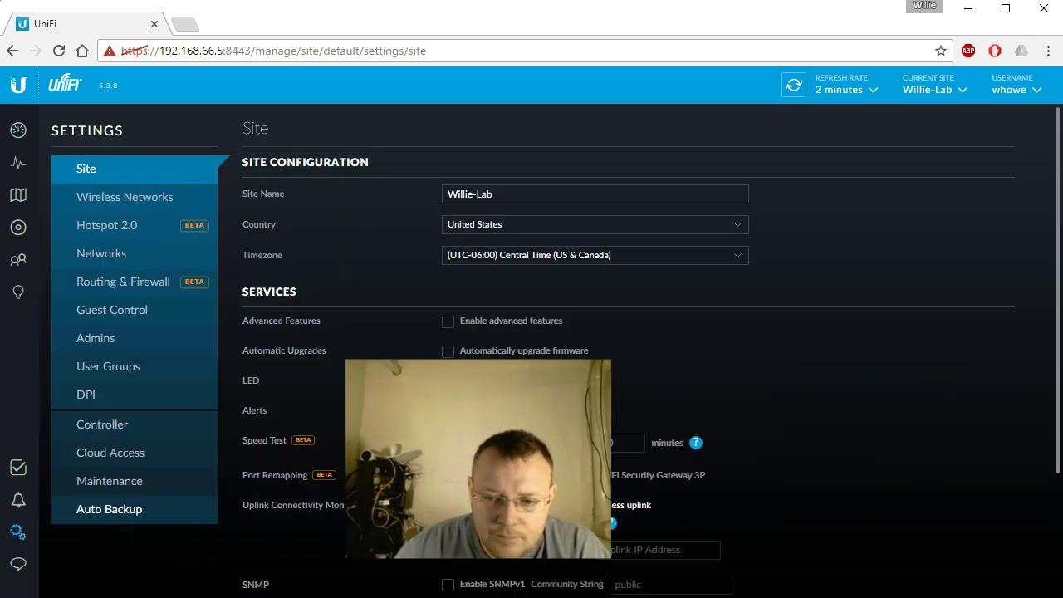
click(102, 255)
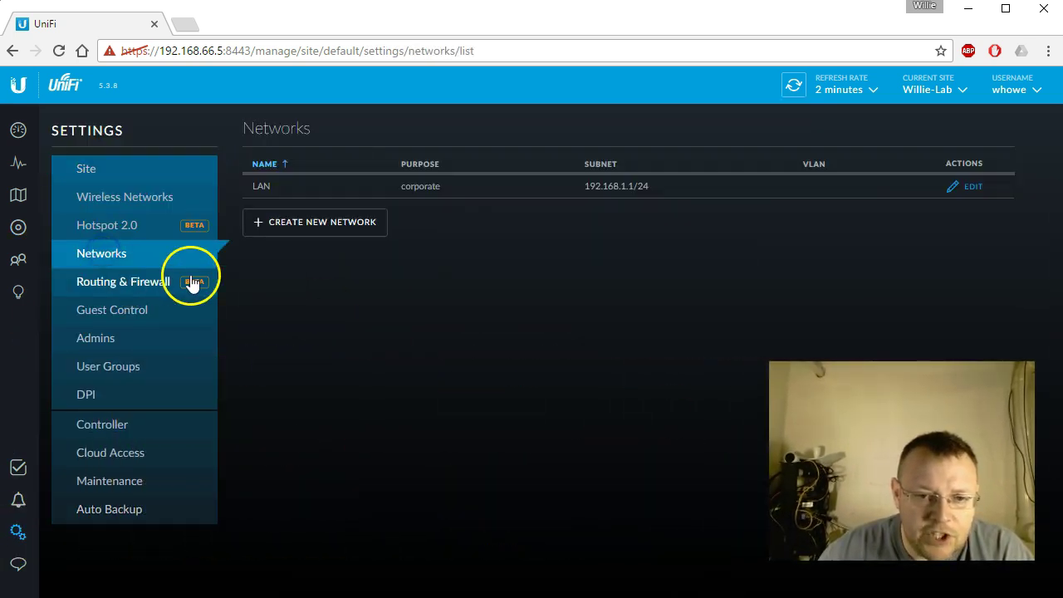
click(954, 188)
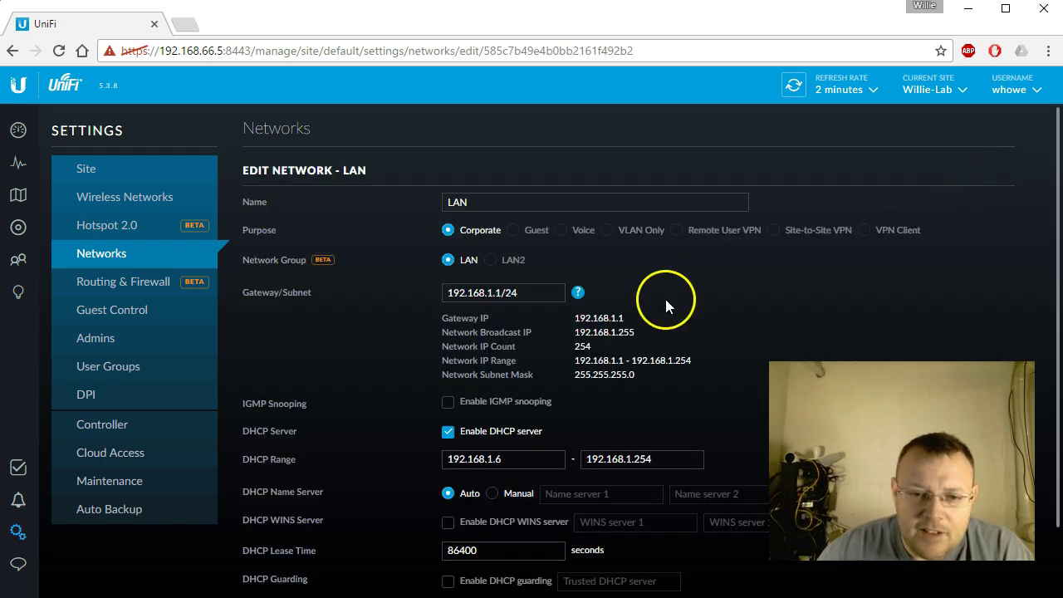
scroll(660, 304, down, 1)
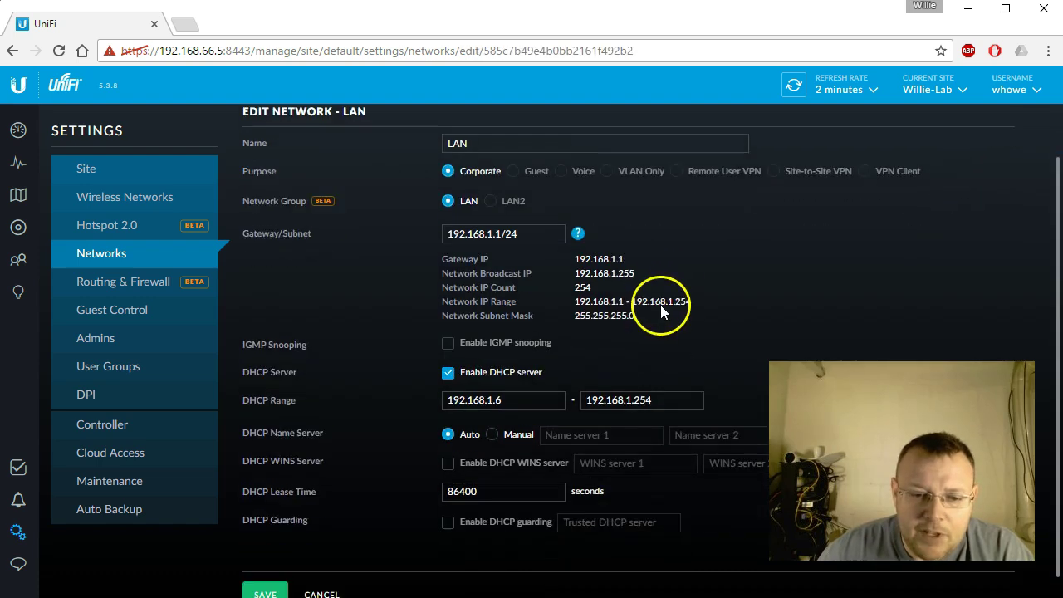
click(536, 380)
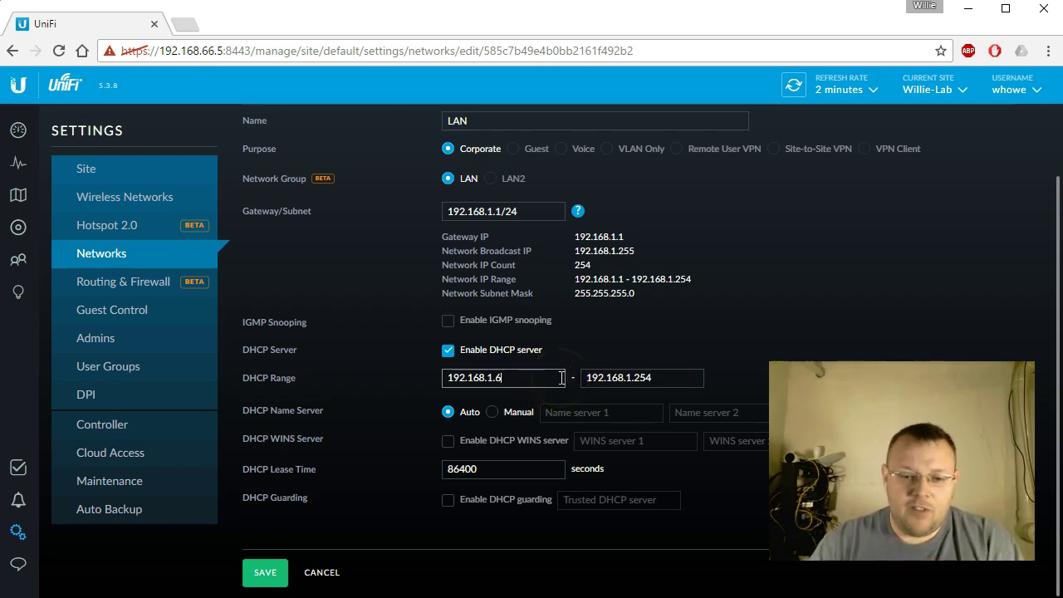
key(BackSpace)
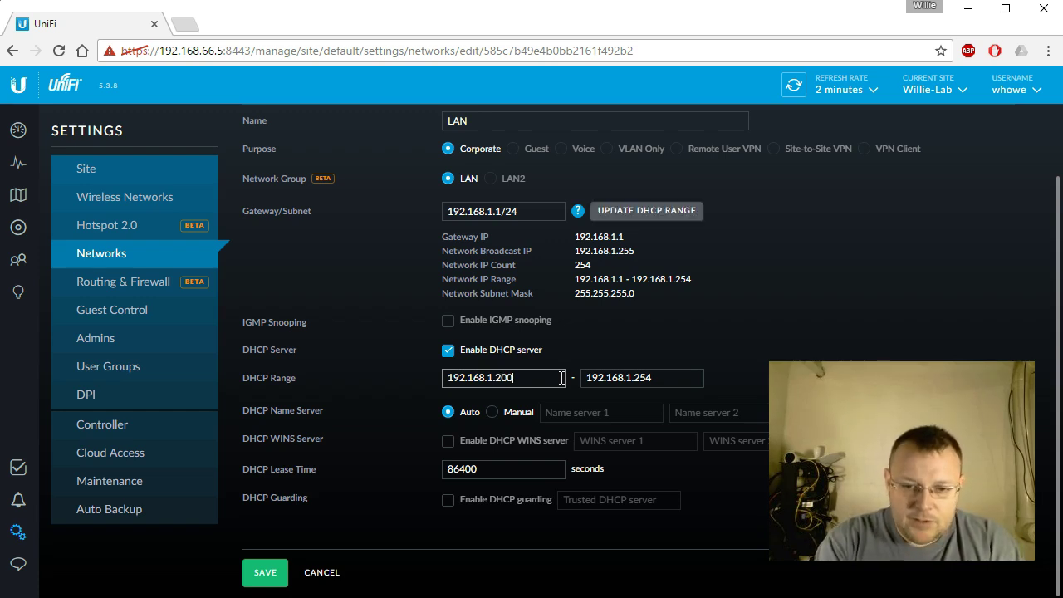
text(200)
key(BackSpace)
key(BackSpace)
text(50)
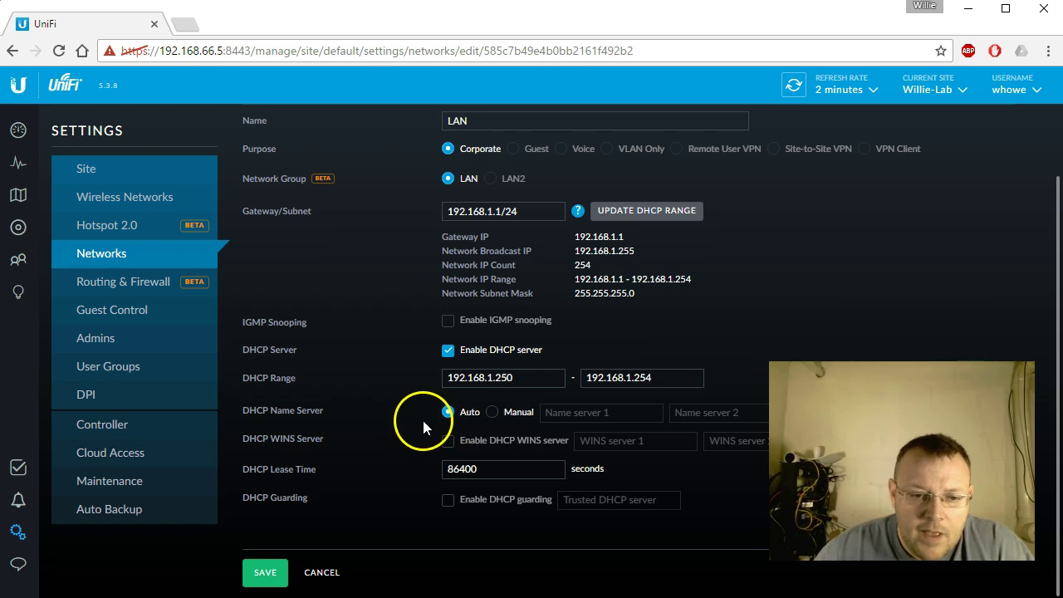
scroll(503, 398, up, 1)
scroll(504, 411, down, 1)
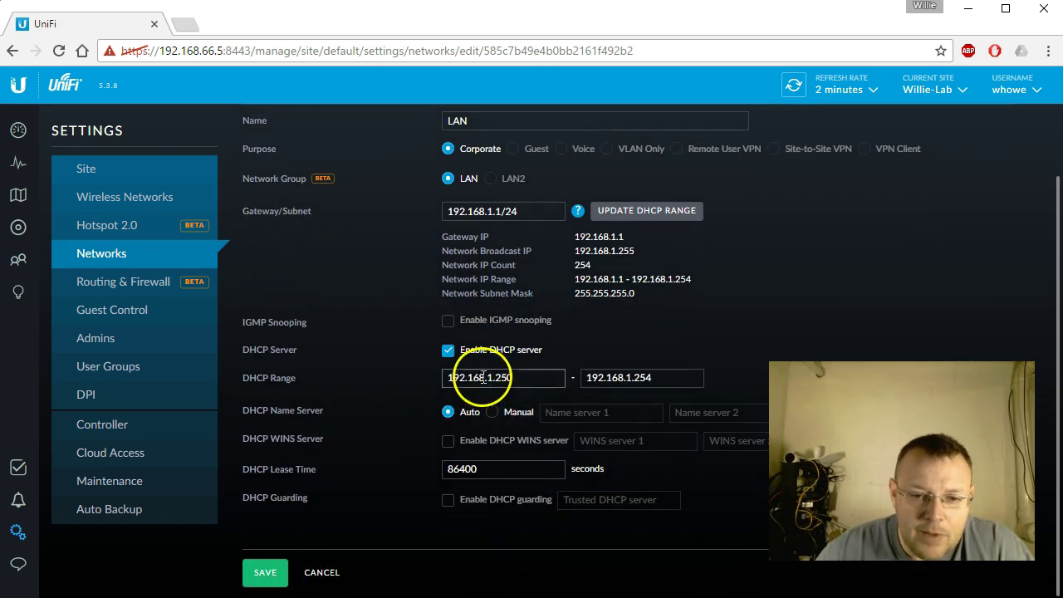
Enable DHCP guarding with trusted server 192.168.1.1 and save the LAN network
click(449, 500)
click(612, 501)
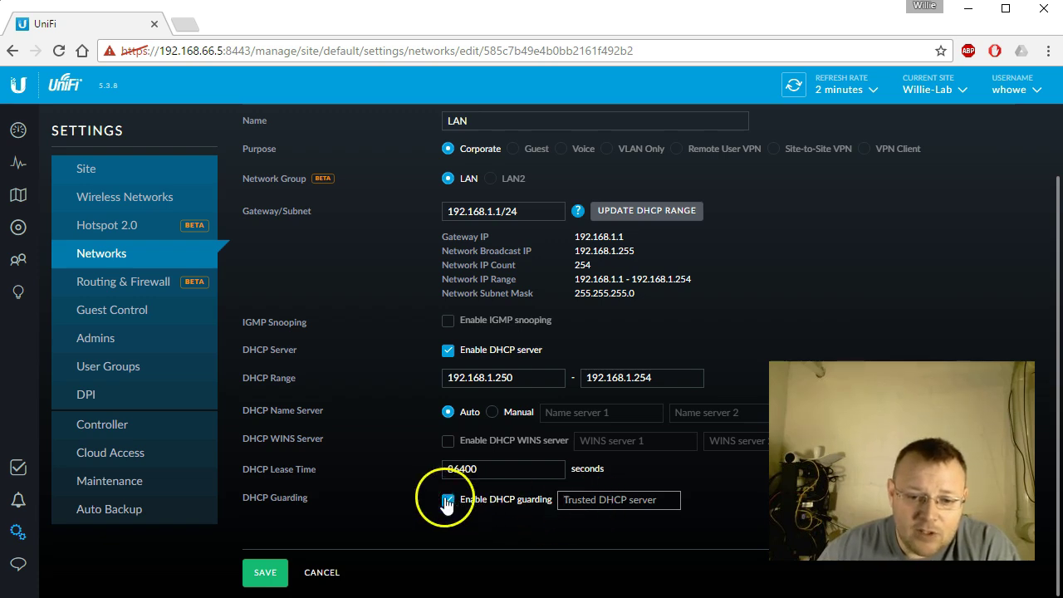
click(624, 501)
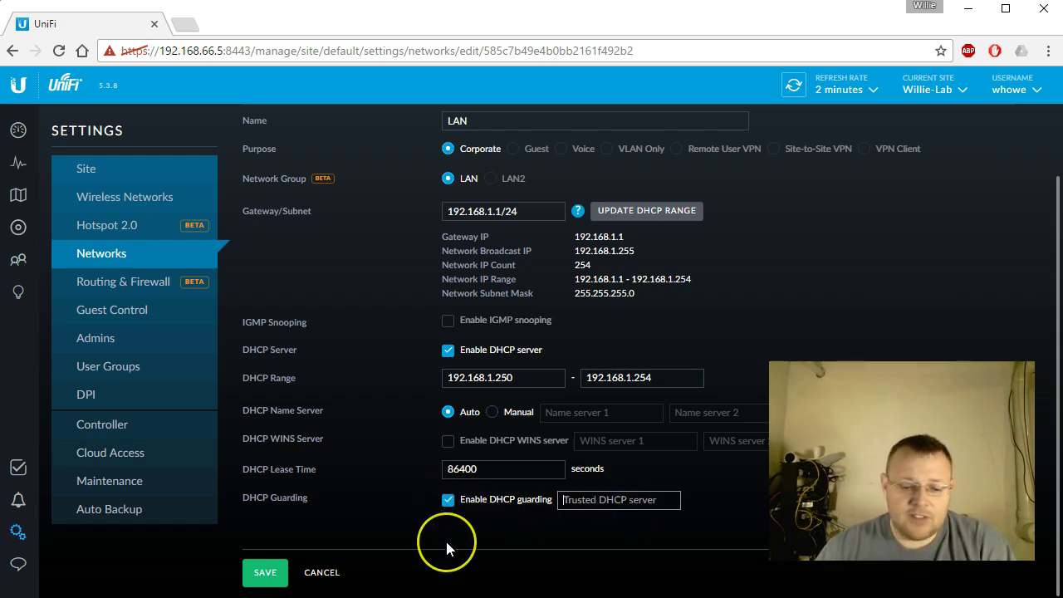
text(192.168.1.1)
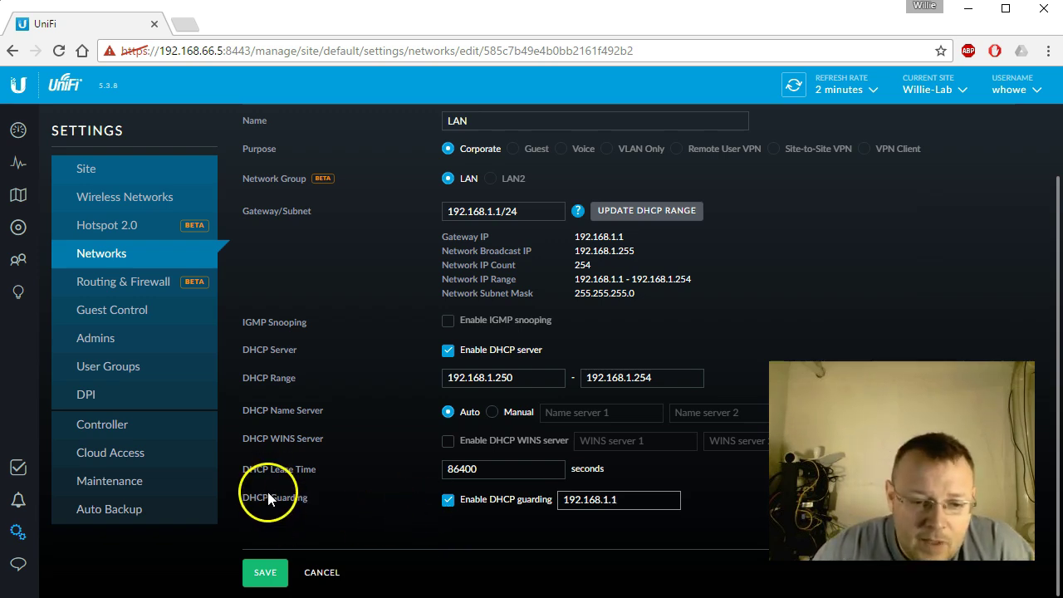
click(275, 580)
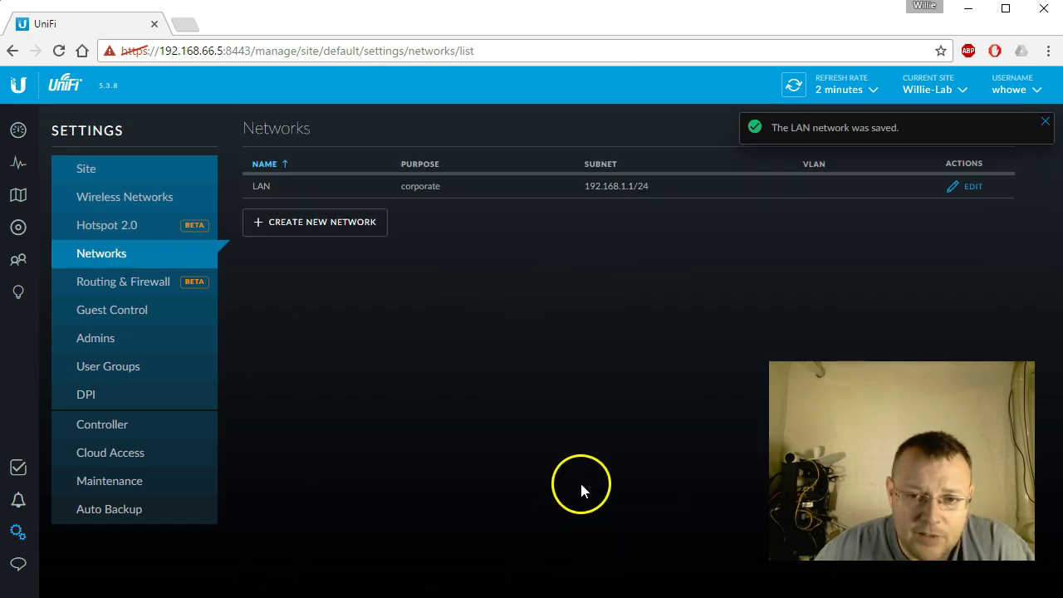
Reopen the LAN network to verify the saved DHCP values, then return to the Devices list
click(956, 186)
scroll(553, 357, down, 1)
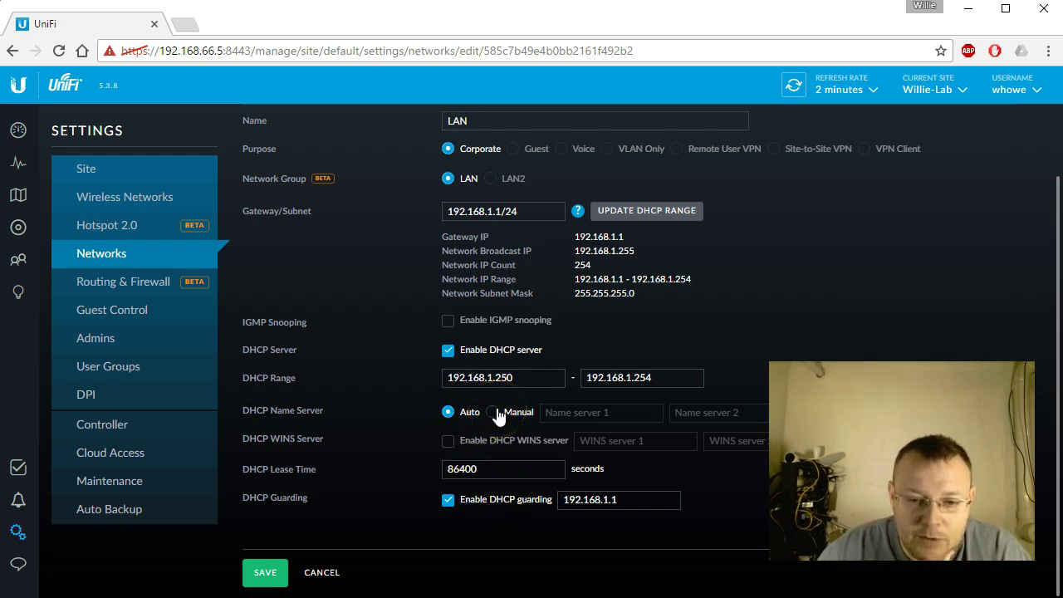
scroll(421, 461, up, 2)
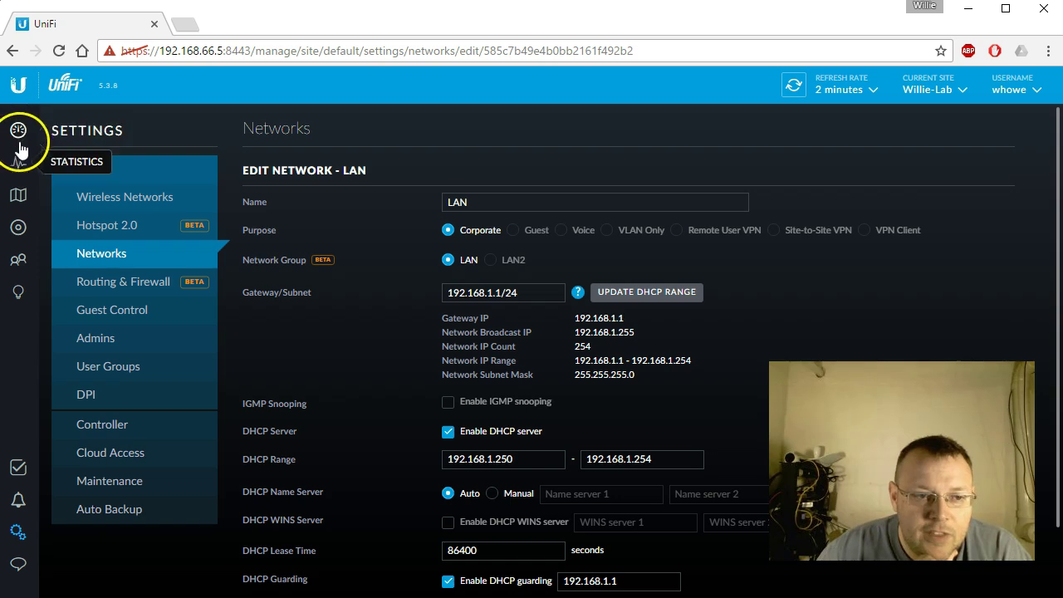
click(16, 229)
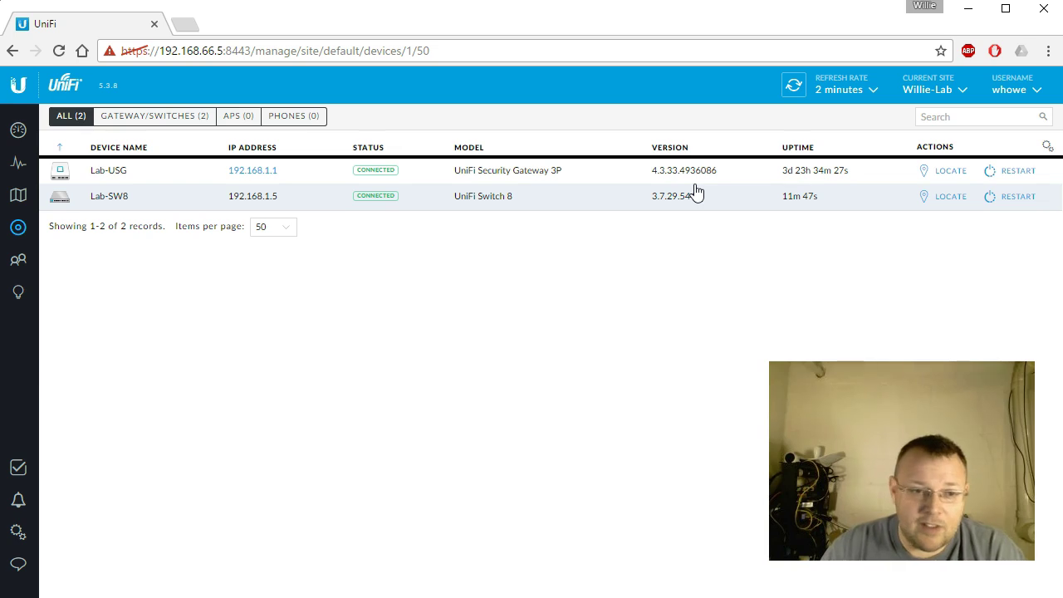
Switch the site map to the Topology view and move the graph into view
click(19, 198)
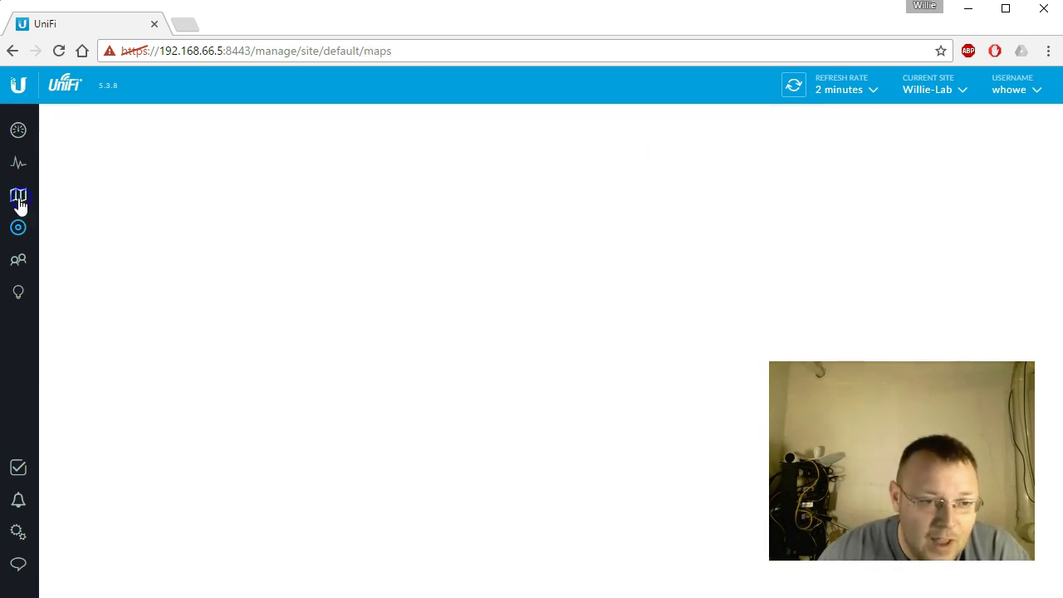
click(96, 118)
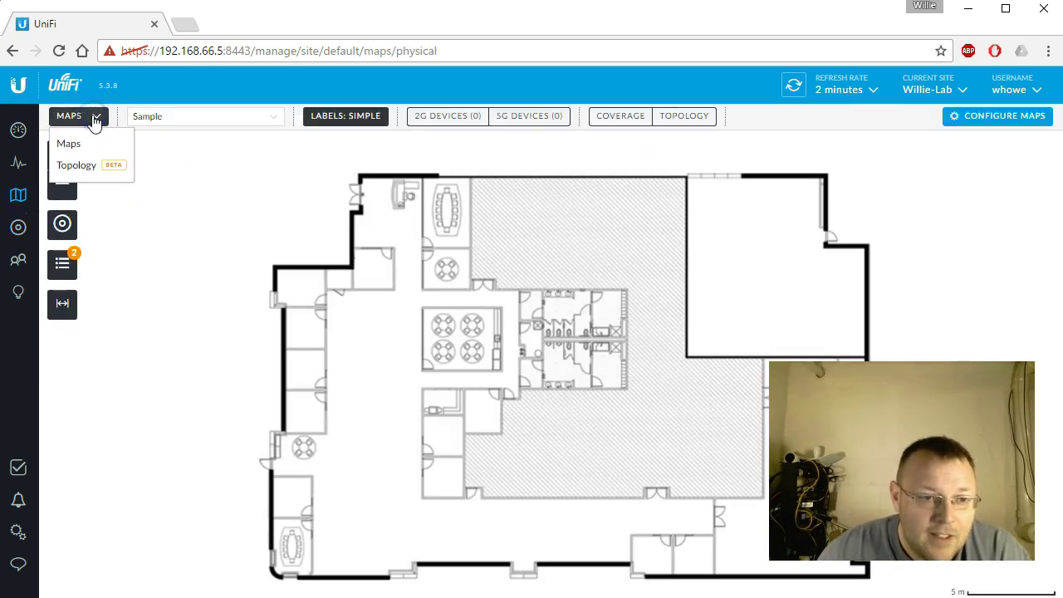
click(73, 165)
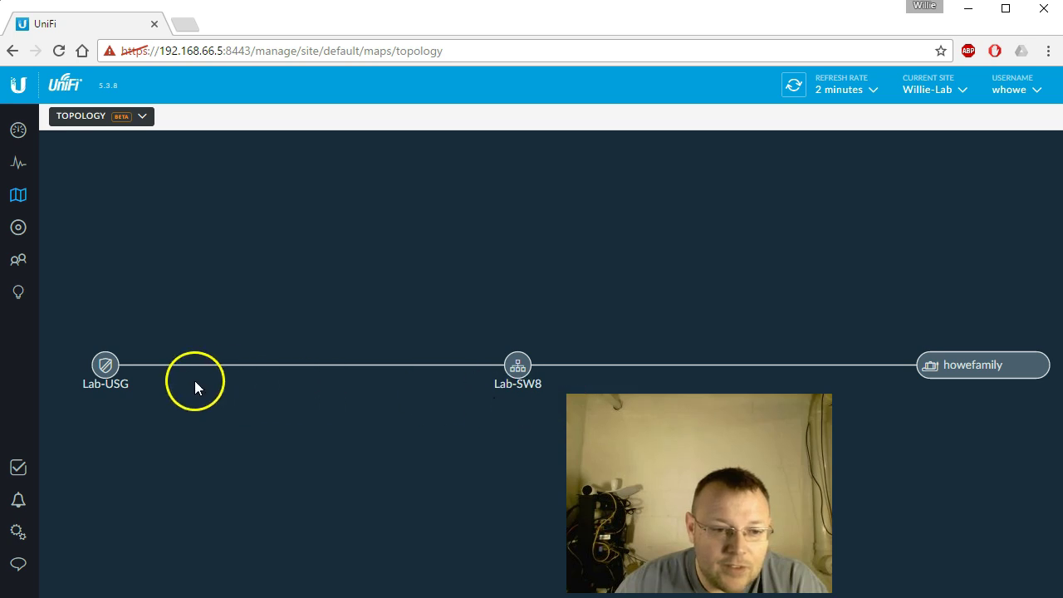
drag(104, 365, 97, 241)
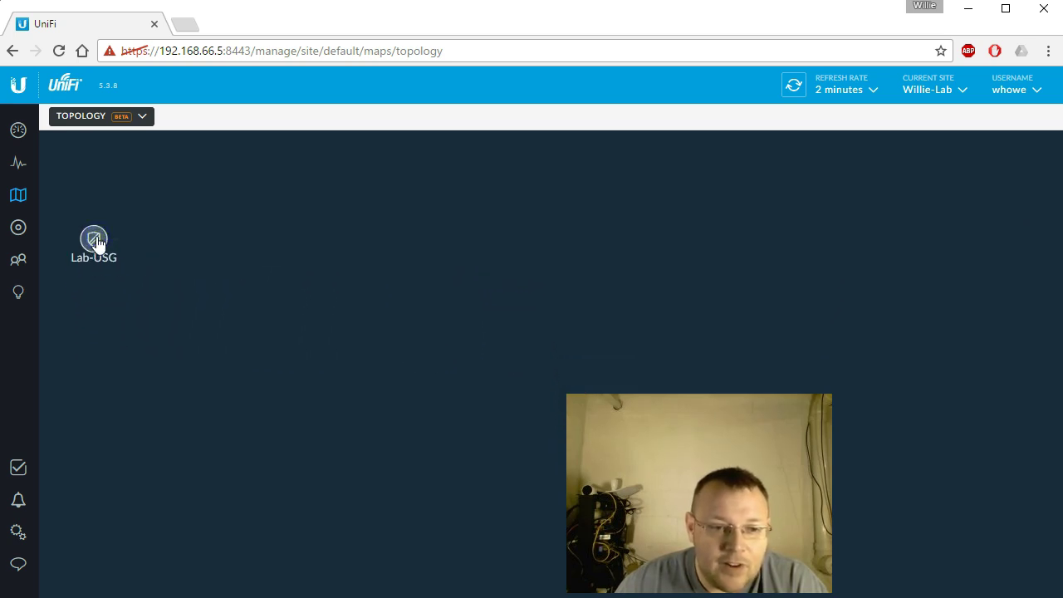
Collapse and expand the Lab-USG and Lab-SW8 nodes and inspect the howefamily client's details
click(92, 239)
click(81, 253)
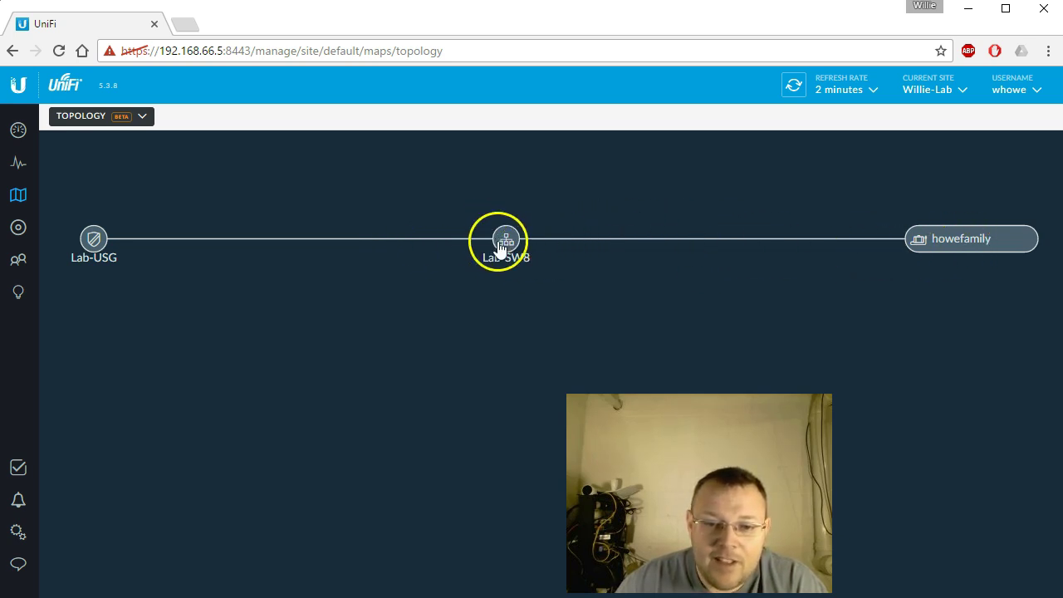
click(954, 241)
click(1045, 143)
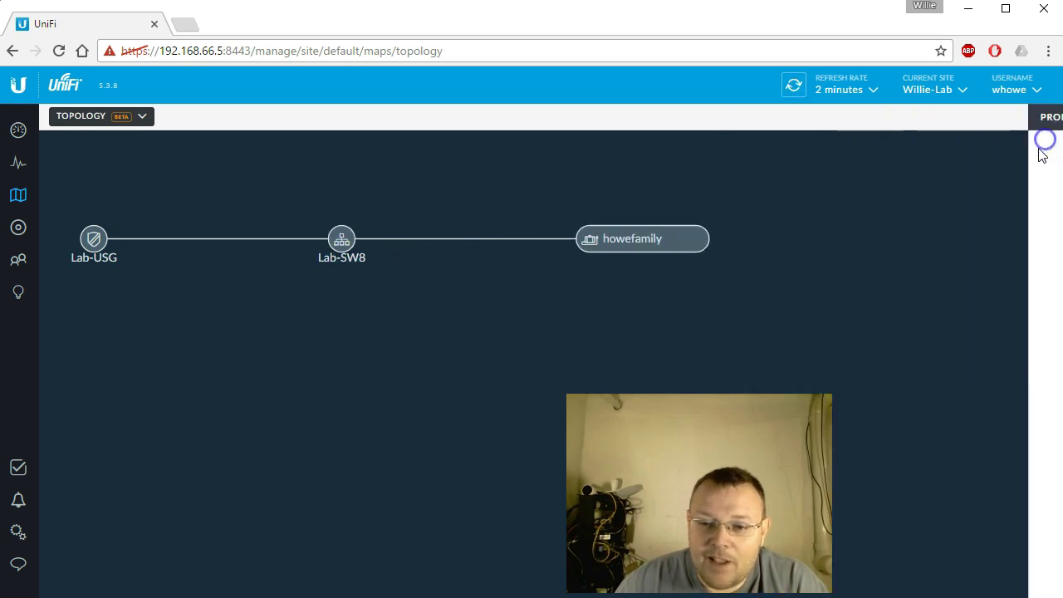
click(508, 244)
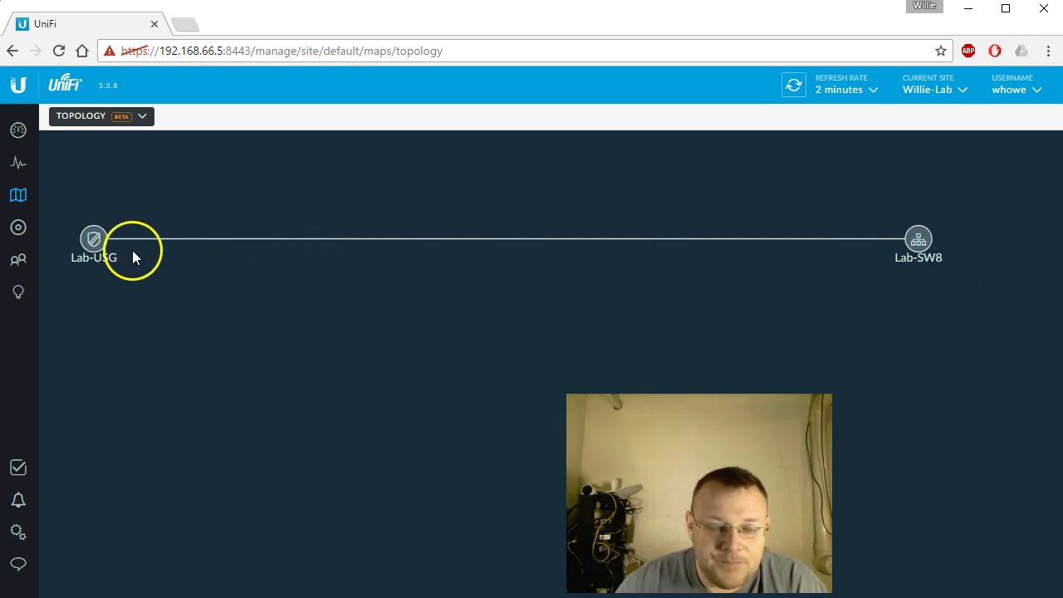
click(920, 245)
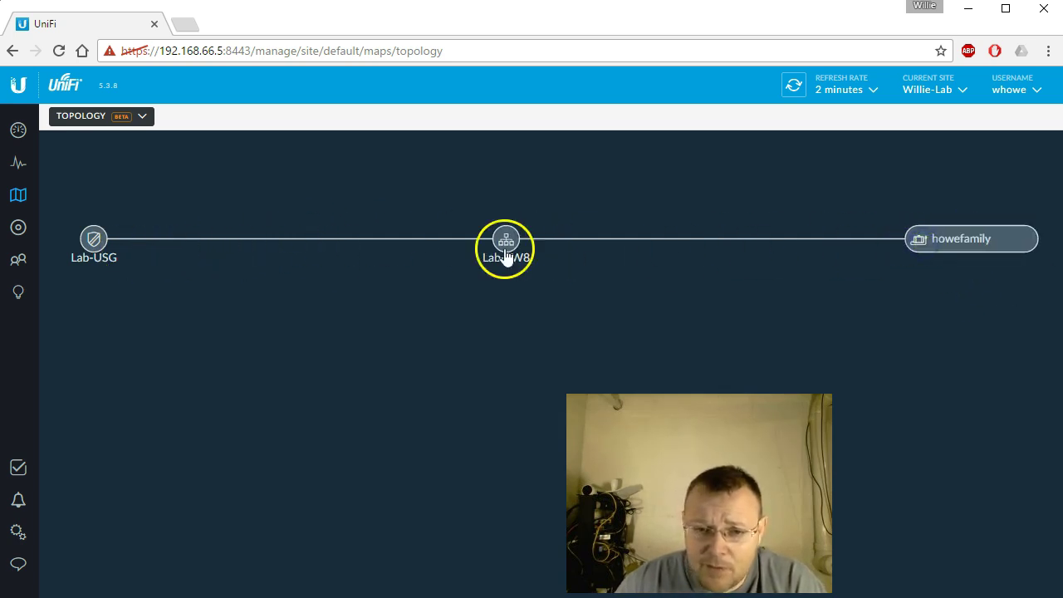
click(506, 240)
click(97, 245)
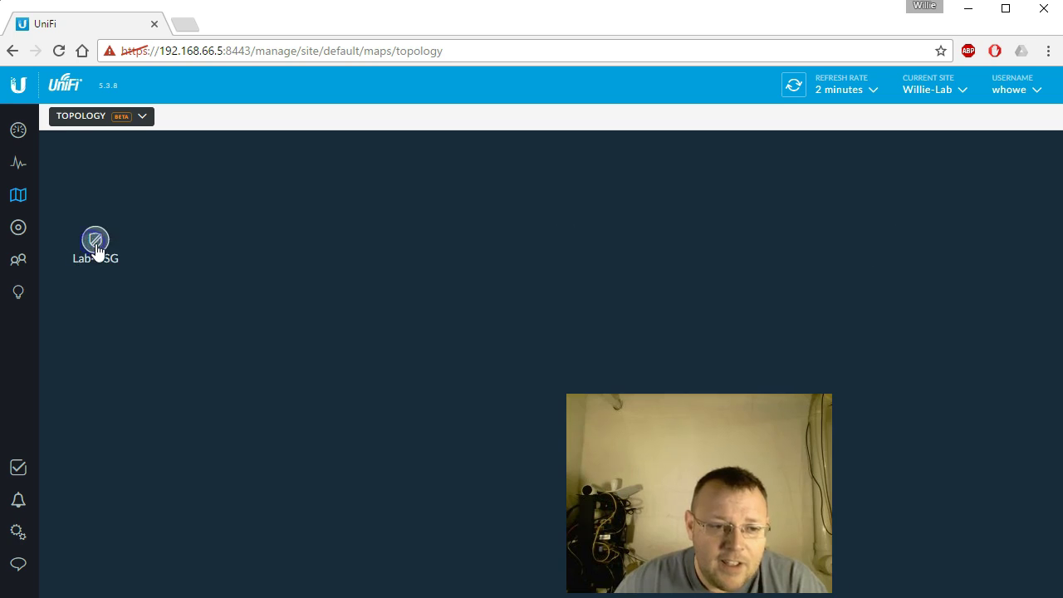
click(96, 246)
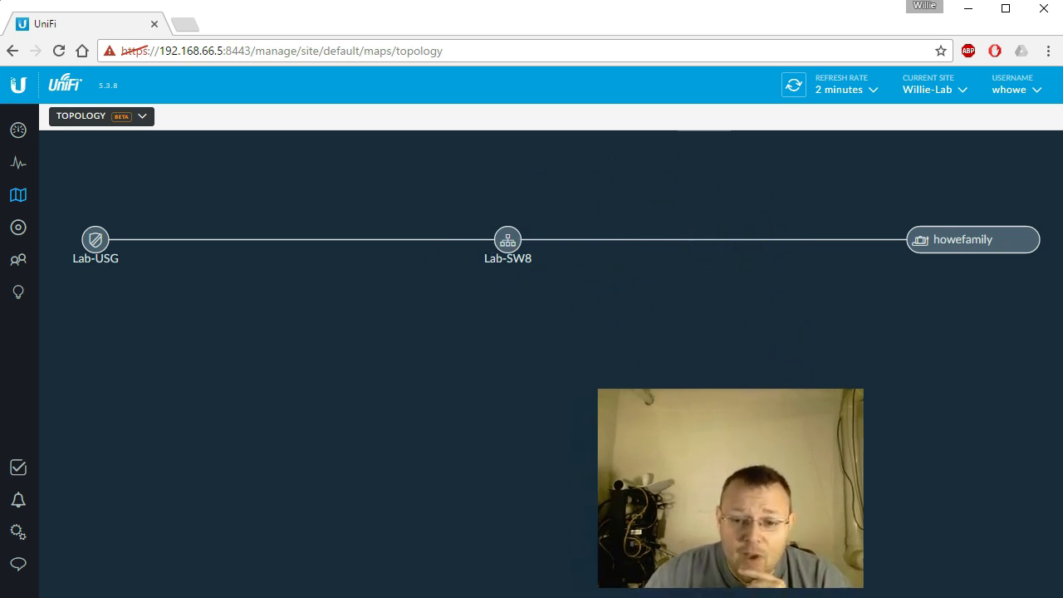
Show the dashboard with 18 ms latency and one active WAN and LAN device each
click(18, 131)
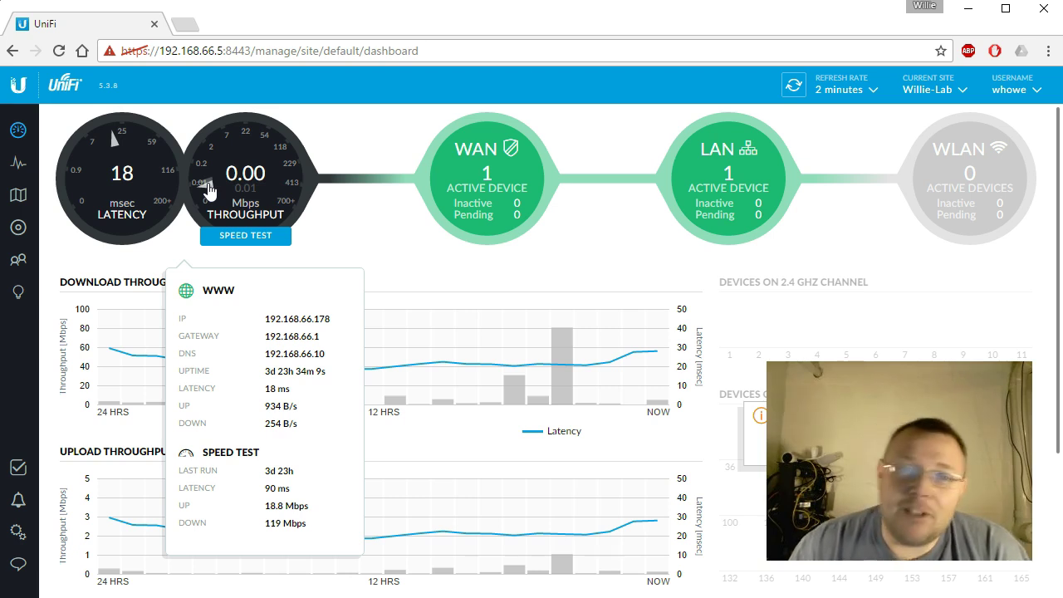
click(274, 191)
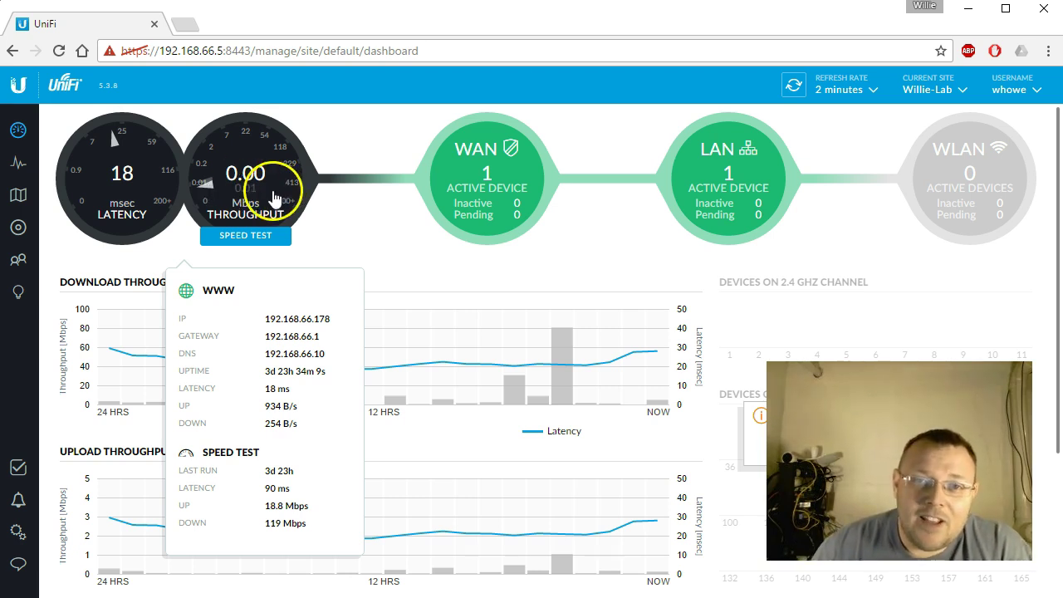